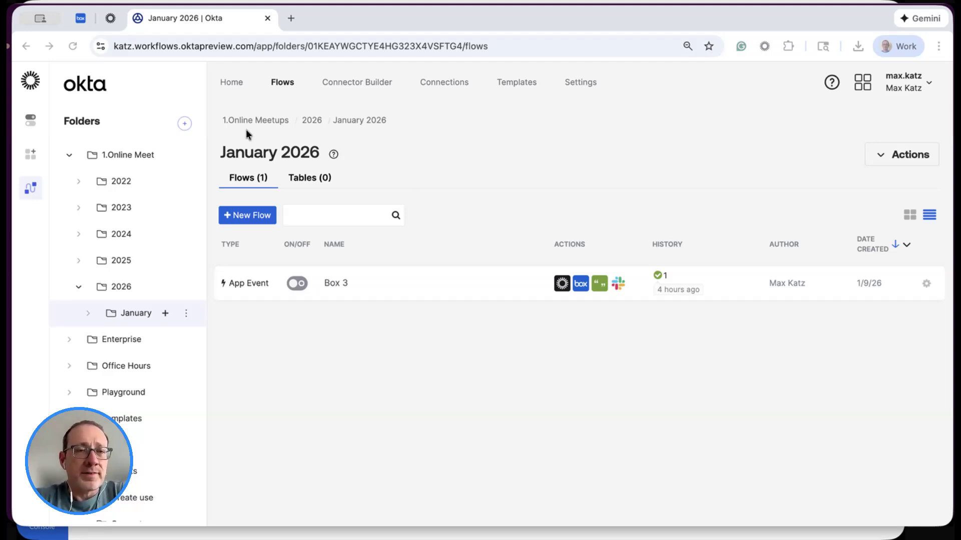
- Check the project folders in Box, and create a new flow in the January 2026 folder of Okta Workflows
click(81, 19)
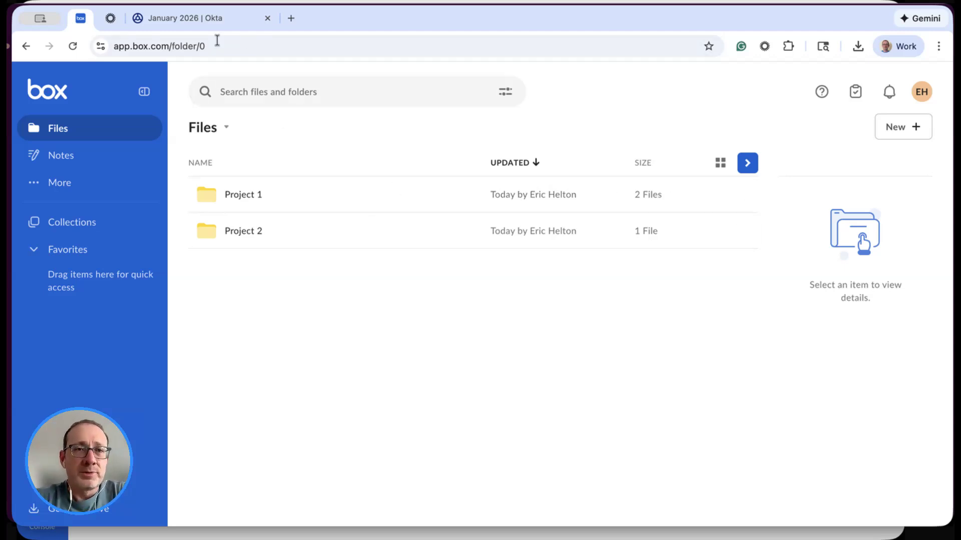
click(231, 20)
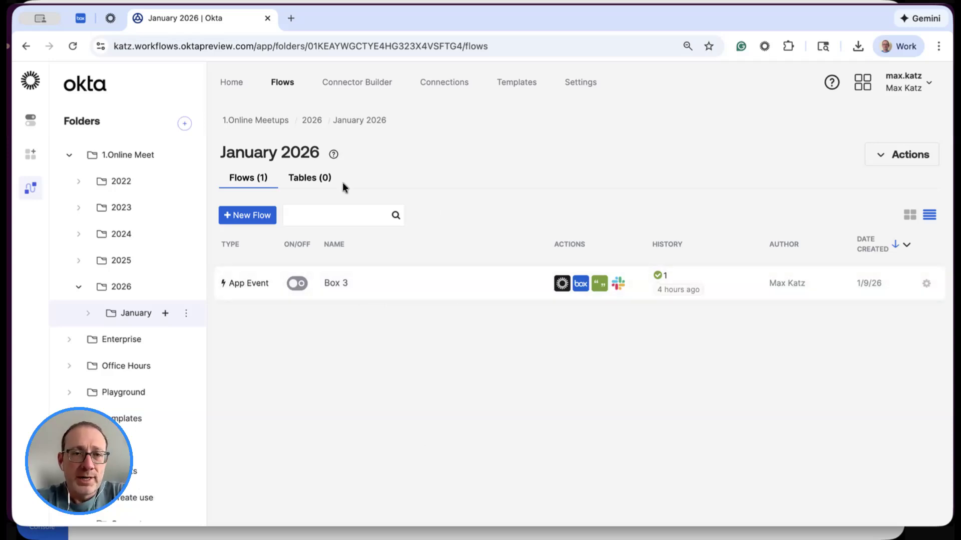
click(236, 219)
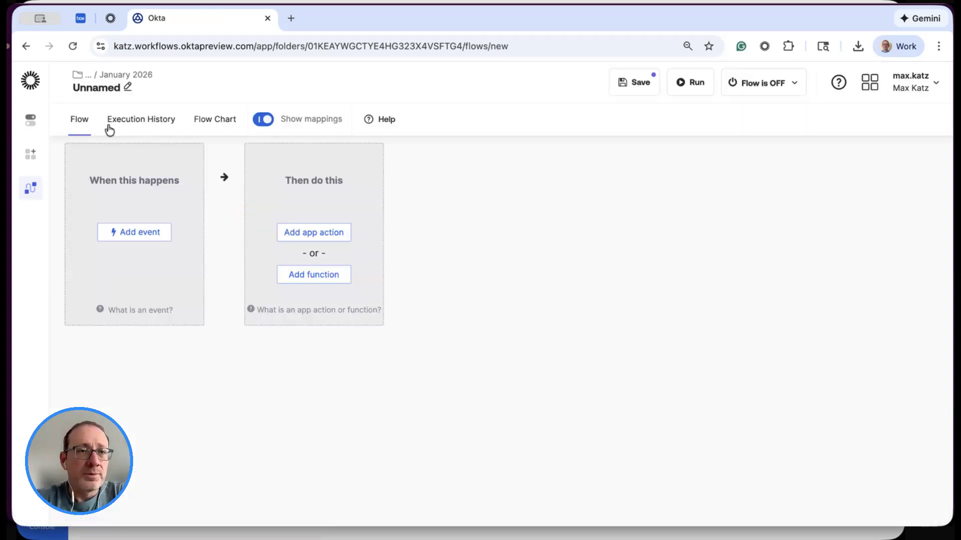
- Name the flow "Move Box folders" and enable saving all data that passes through it
click(128, 88)
click(422, 244)
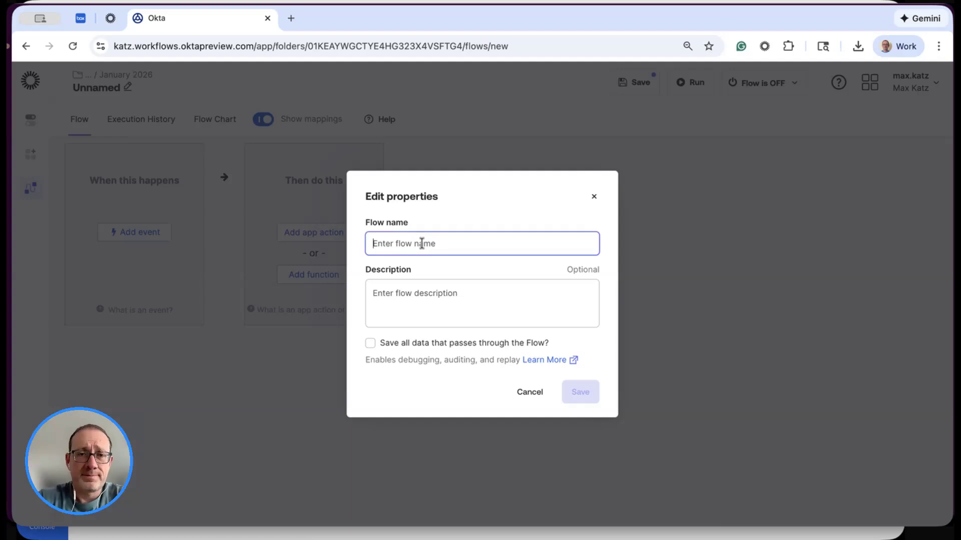
text(Moce)
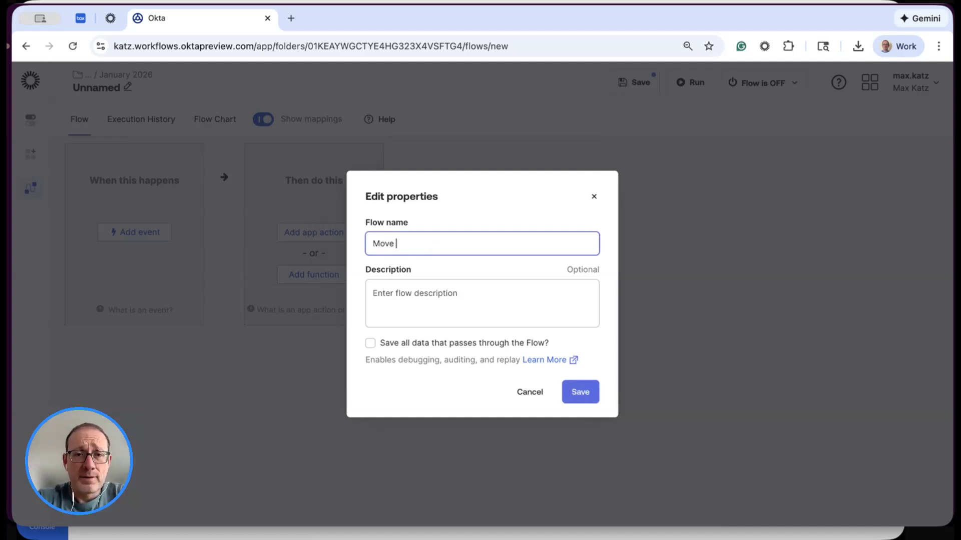
text( bo)
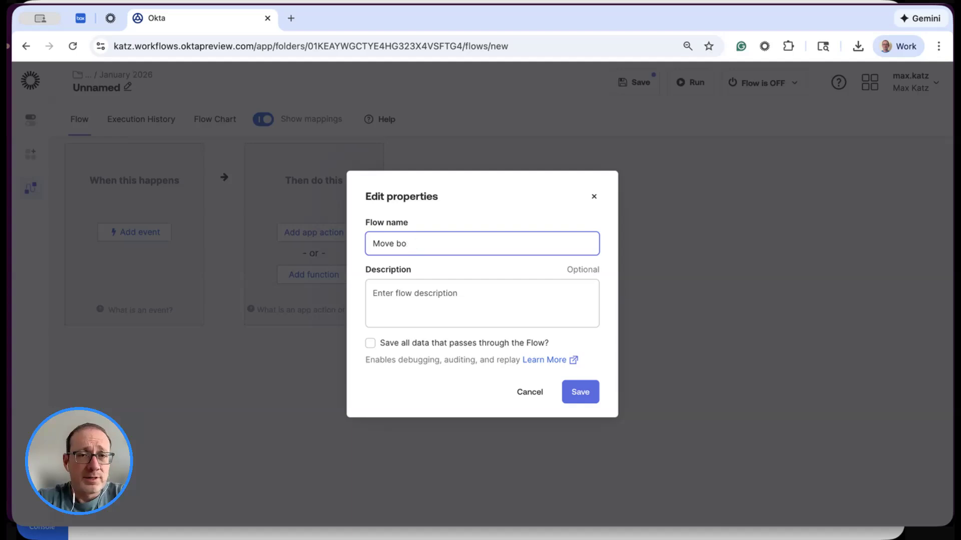
text(x fofolders)
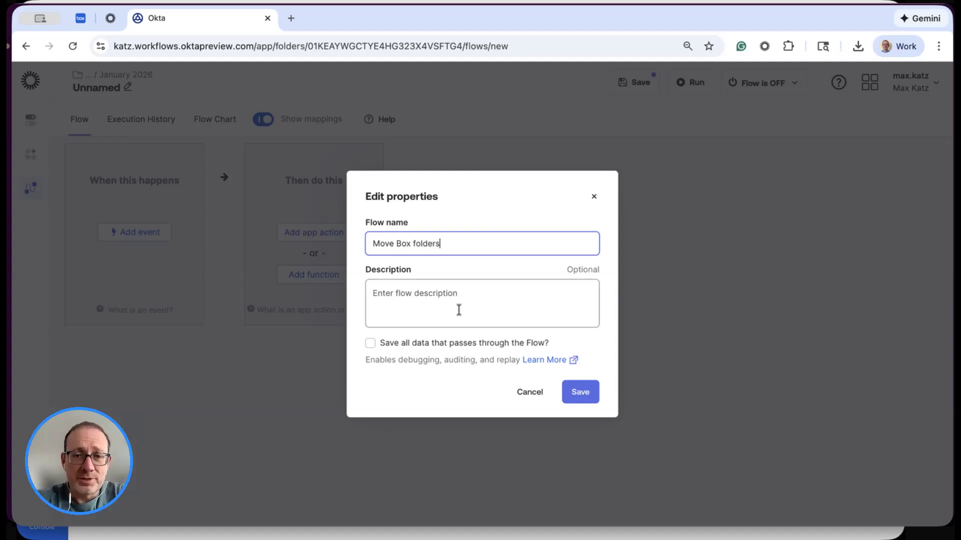
click(417, 346)
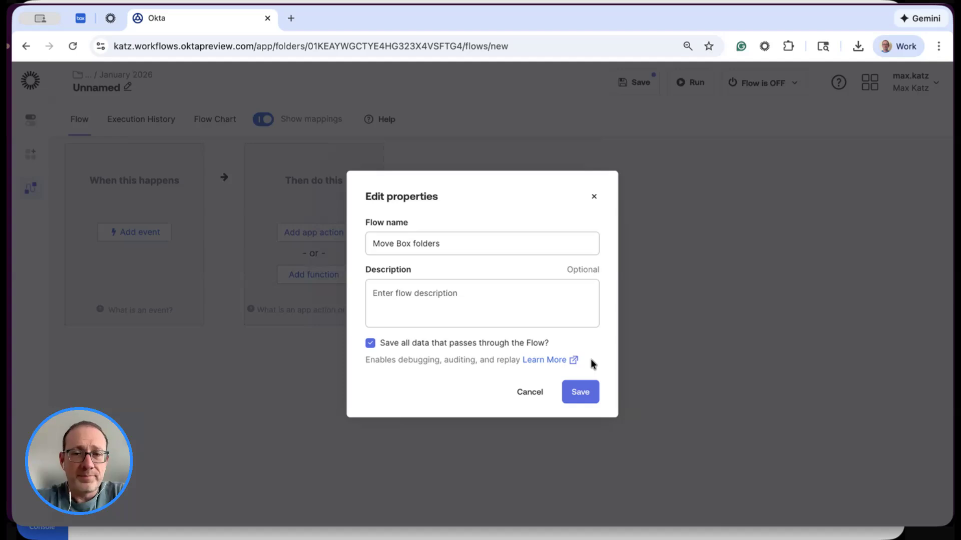
click(581, 391)
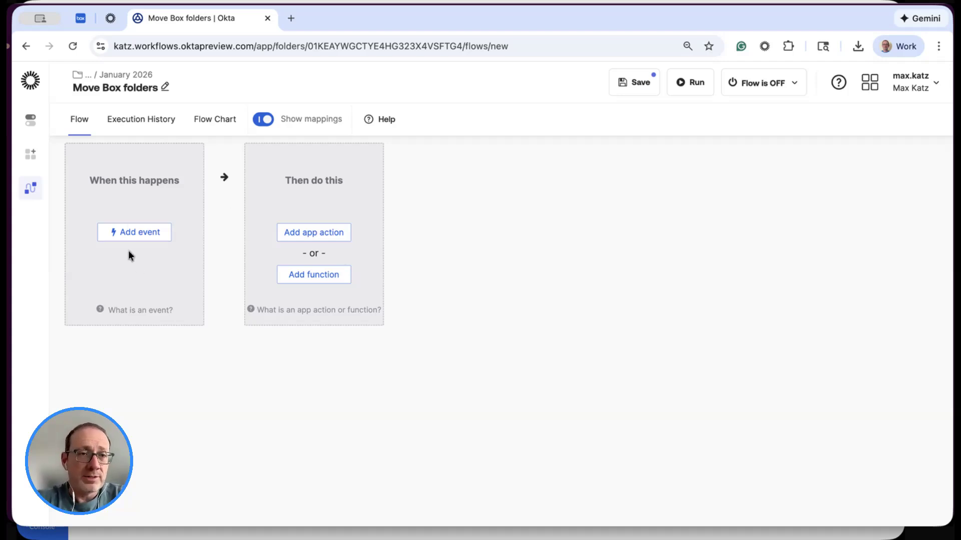
- Add Okta's User Deactivated event as the flow's trigger and review its Okta User output fields
click(133, 236)
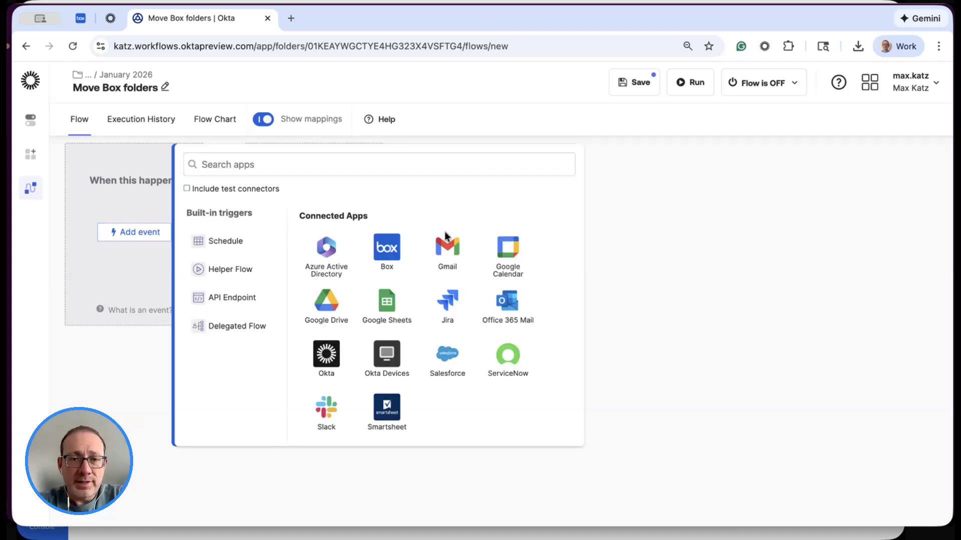
click(329, 354)
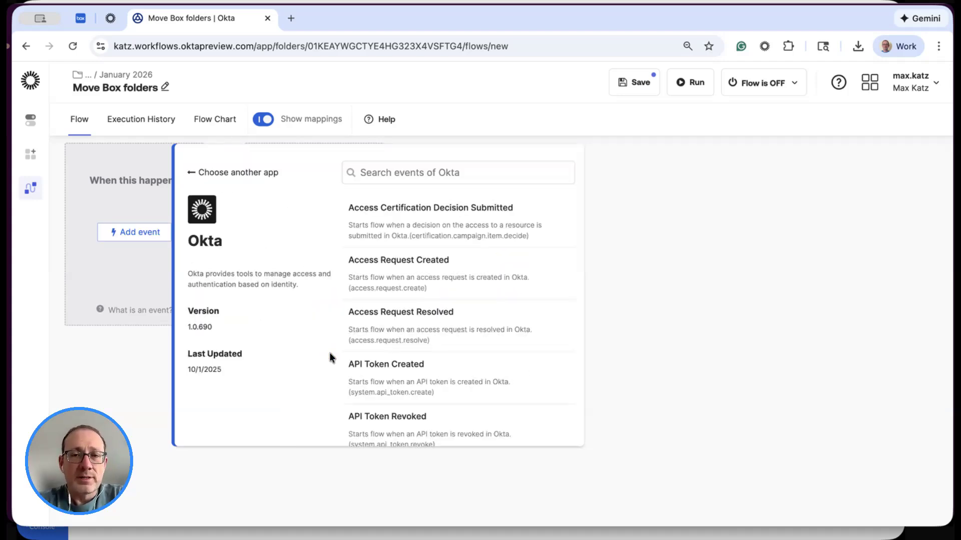
click(506, 172)
text(dea)
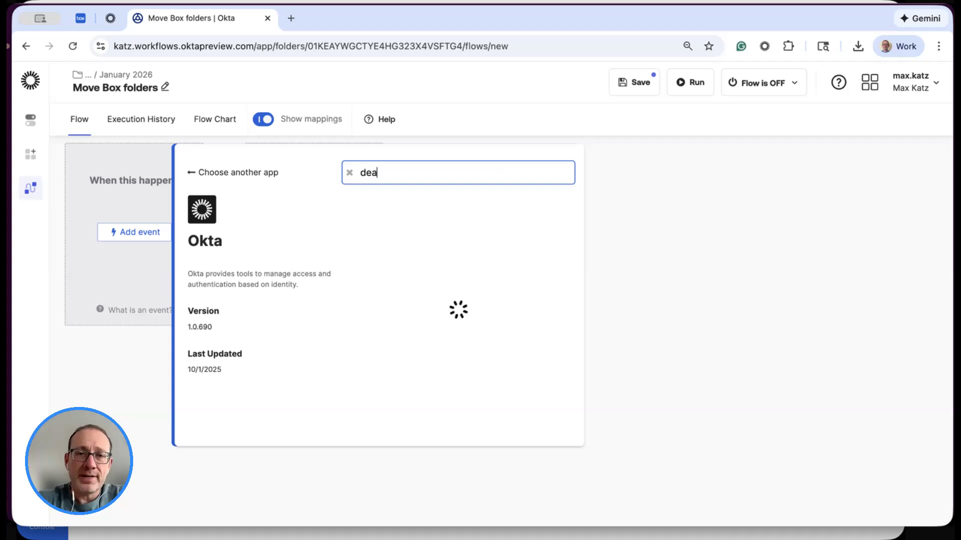
click(422, 374)
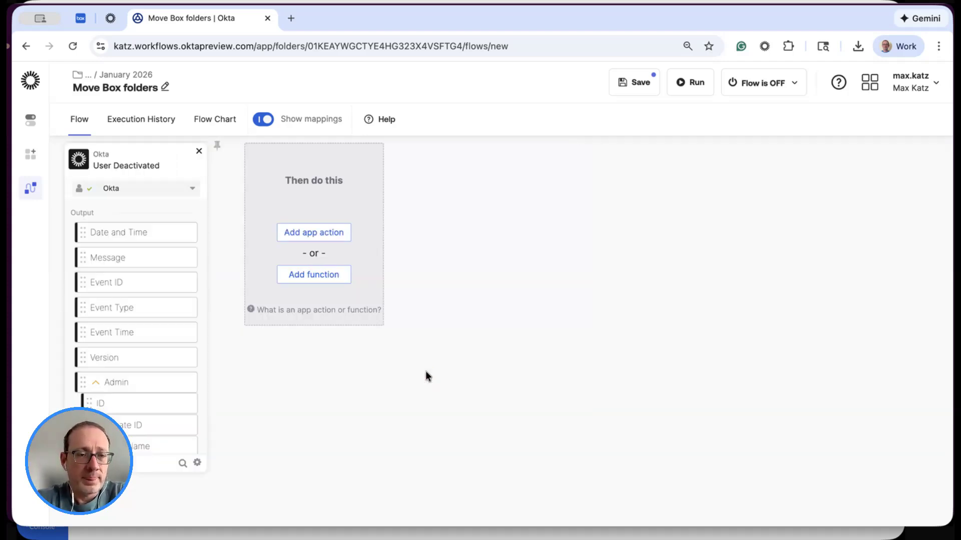
scroll(136, 289, down, 5)
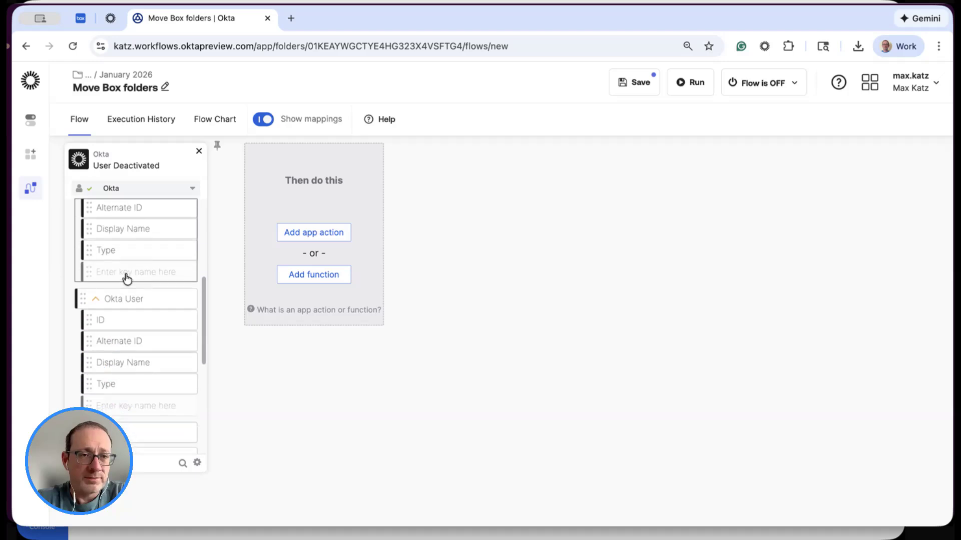
scroll(138, 304, down, 3)
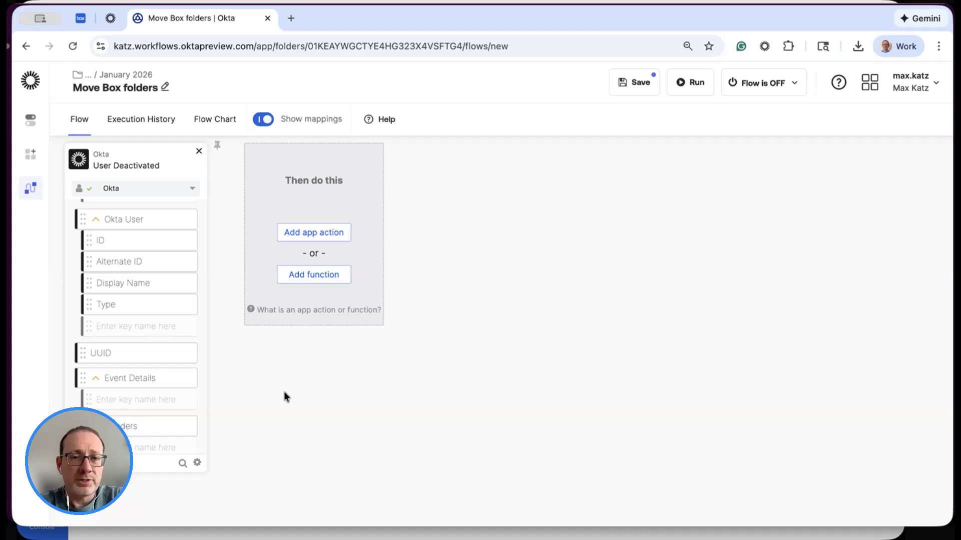
scroll(136, 287, up, 1)
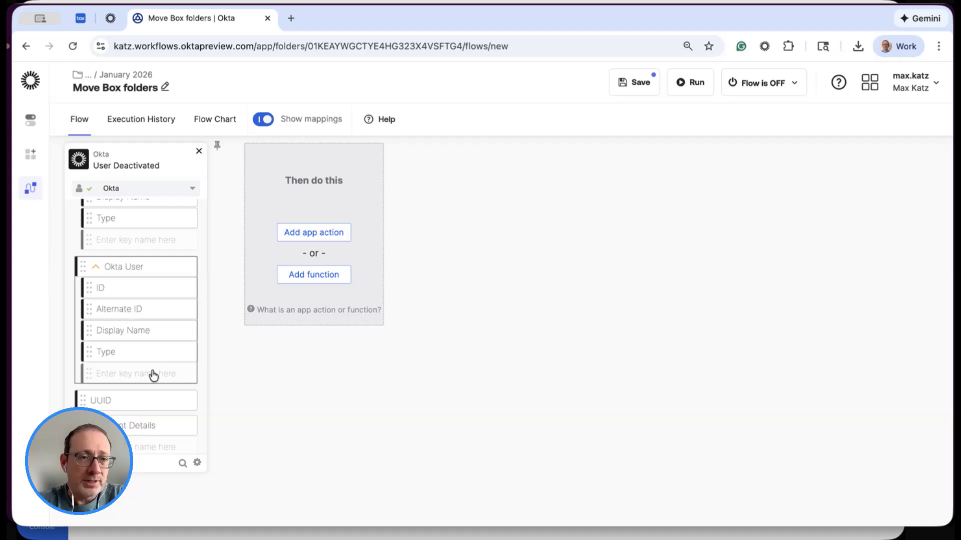
scroll(147, 336, up, 1)
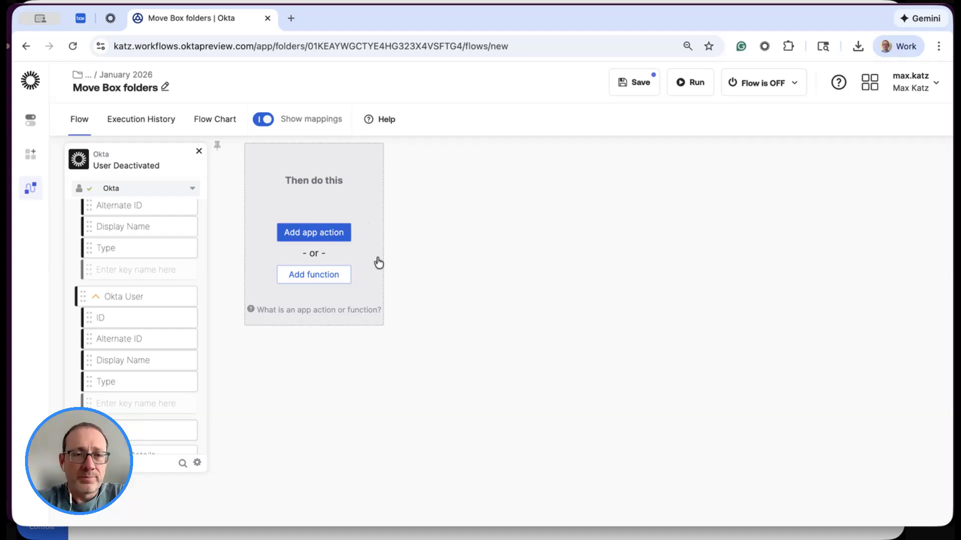
- Add Okta's Read User action as the first action after the User Deactivated event
click(320, 232)
click(510, 259)
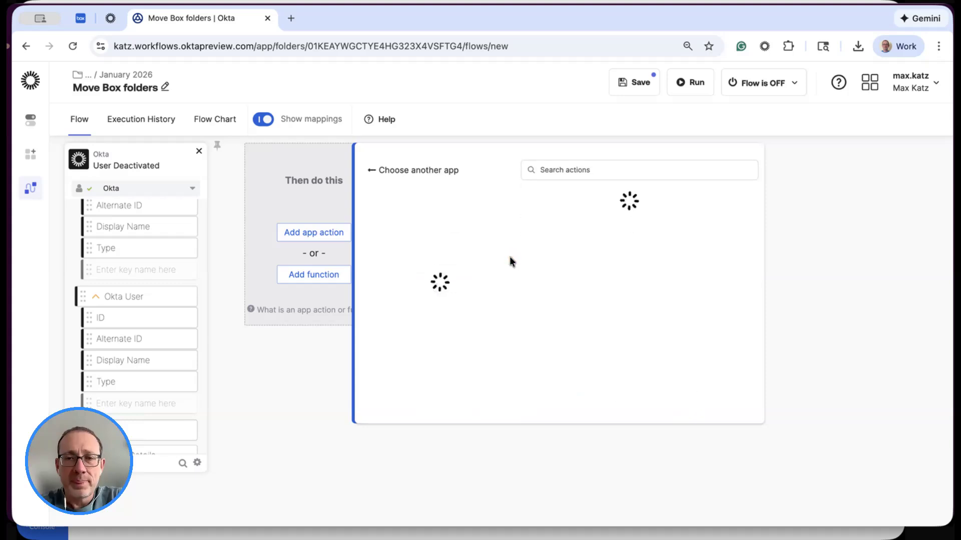
click(657, 170)
text(read)
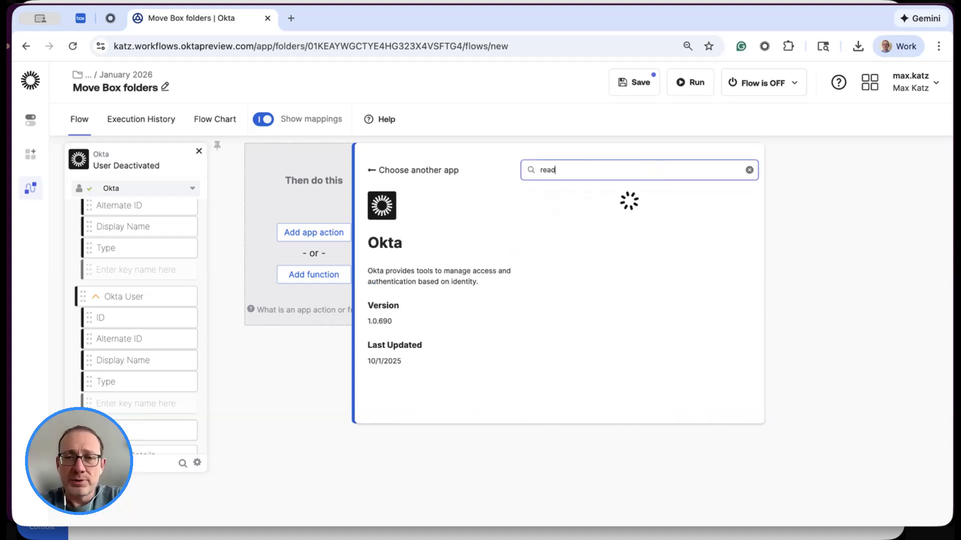
scroll(656, 323, down, 3)
click(610, 336)
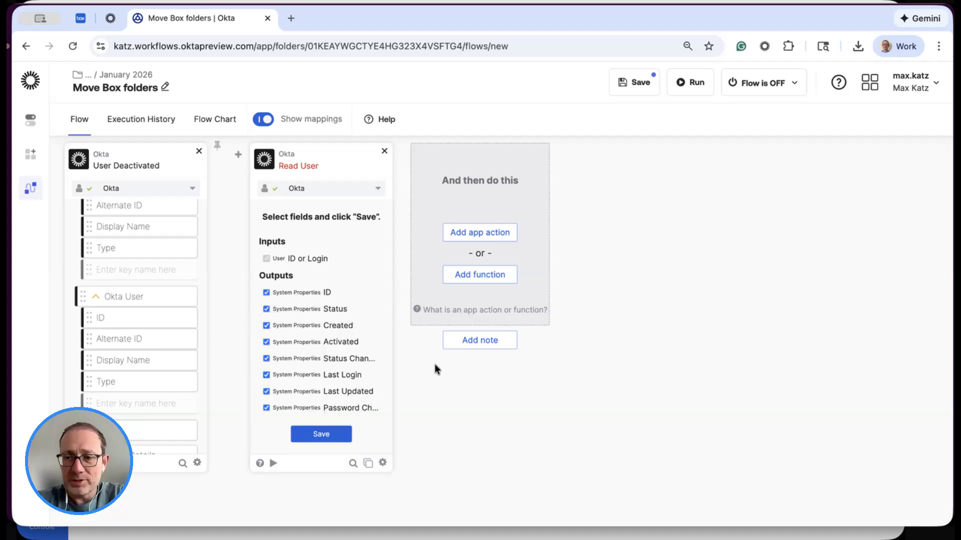
- Exclude all System Properties from the Read User outputs, from ID and Status through Credentials and Realm ID
click(300, 295)
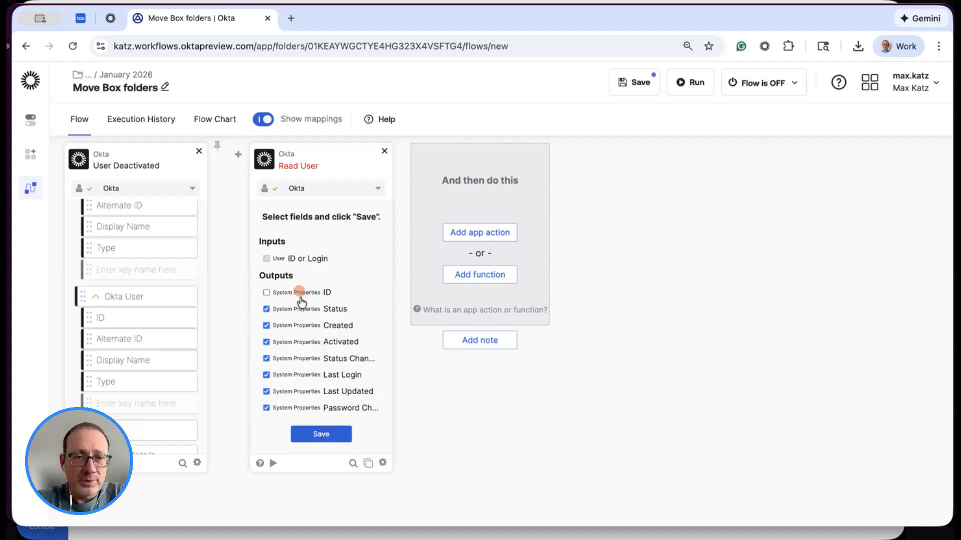
click(320, 309)
click(325, 326)
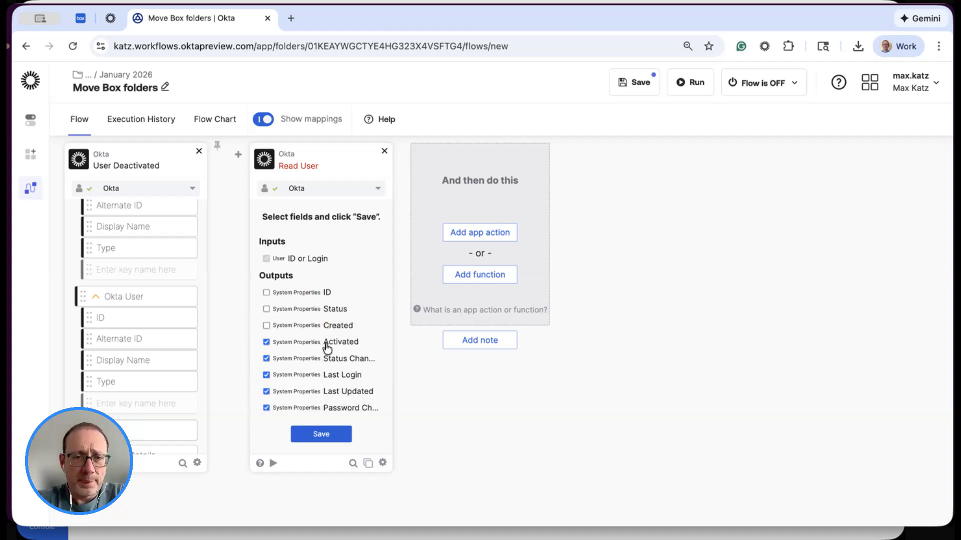
click(326, 343)
click(330, 360)
click(330, 376)
click(332, 392)
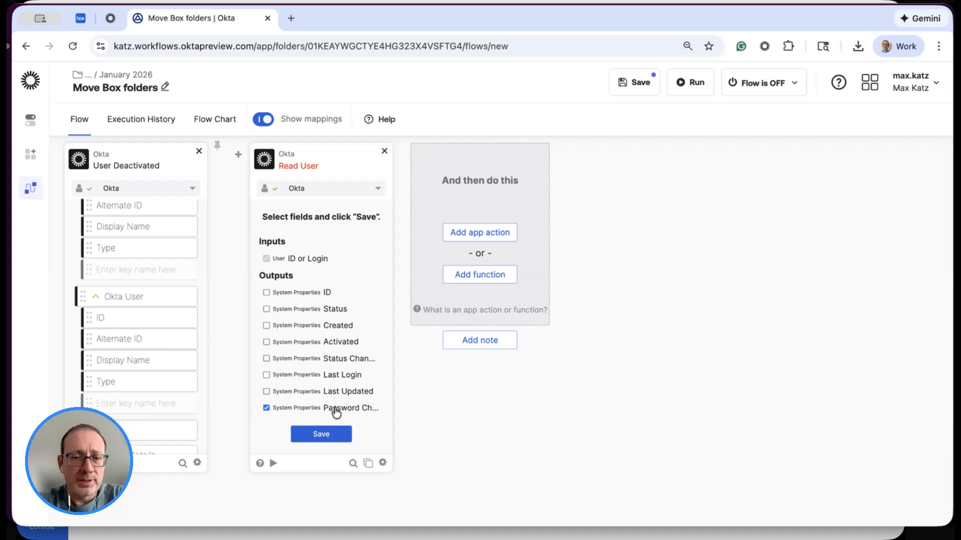
click(334, 409)
scroll(350, 365, down, 4)
click(336, 254)
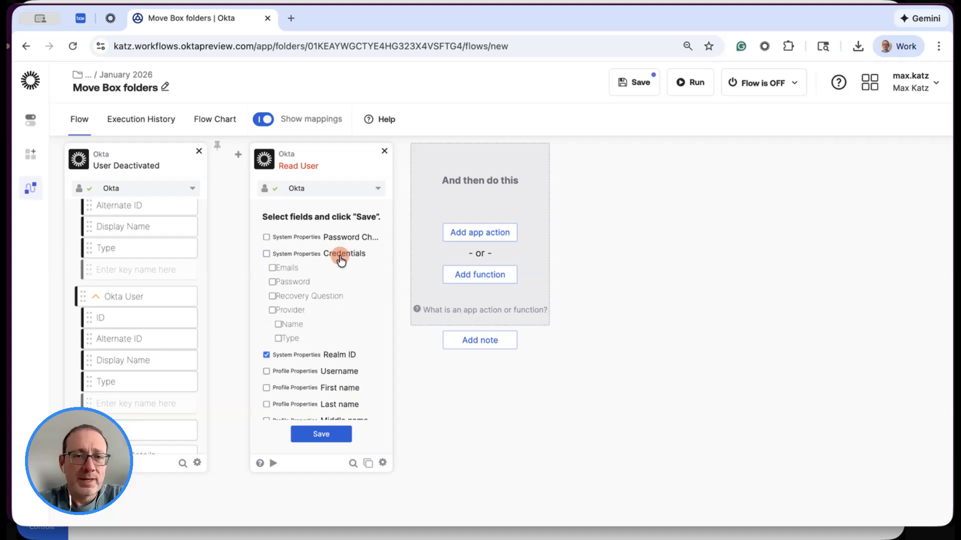
click(311, 356)
- Include the Username, Primary email, ManagerId and Manager profile properties in the Read User outputs and save the field selection
scroll(346, 329, down, 1)
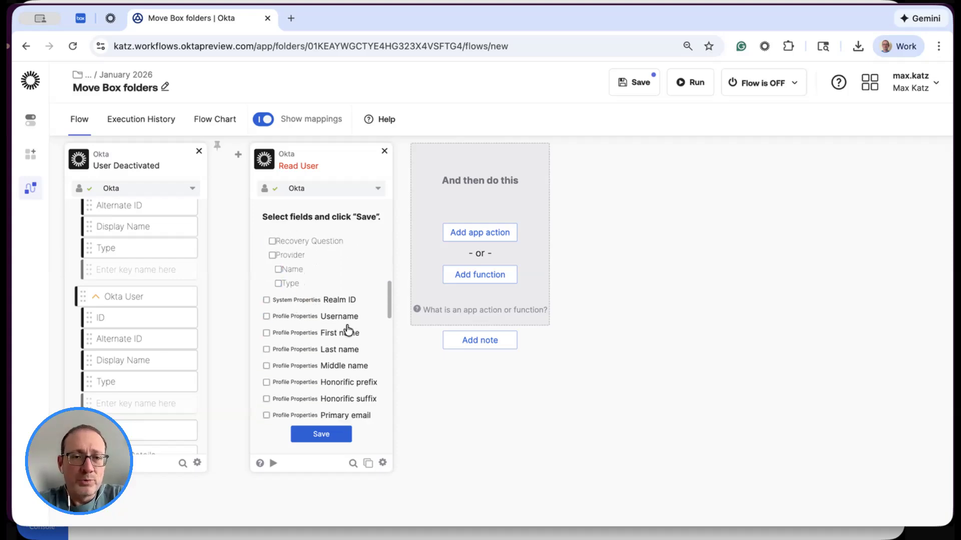
click(299, 315)
scroll(347, 327, down, 3)
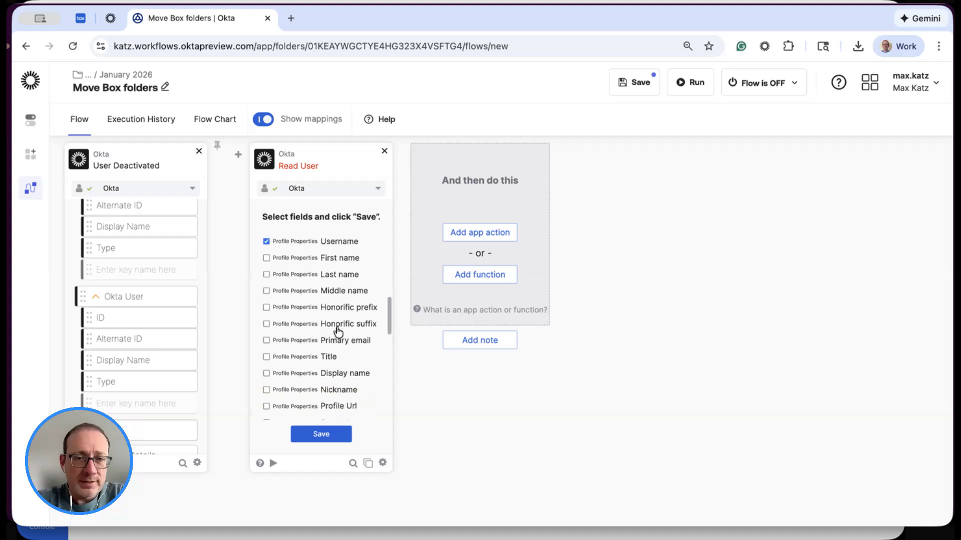
click(322, 344)
scroll(367, 347, down, 6)
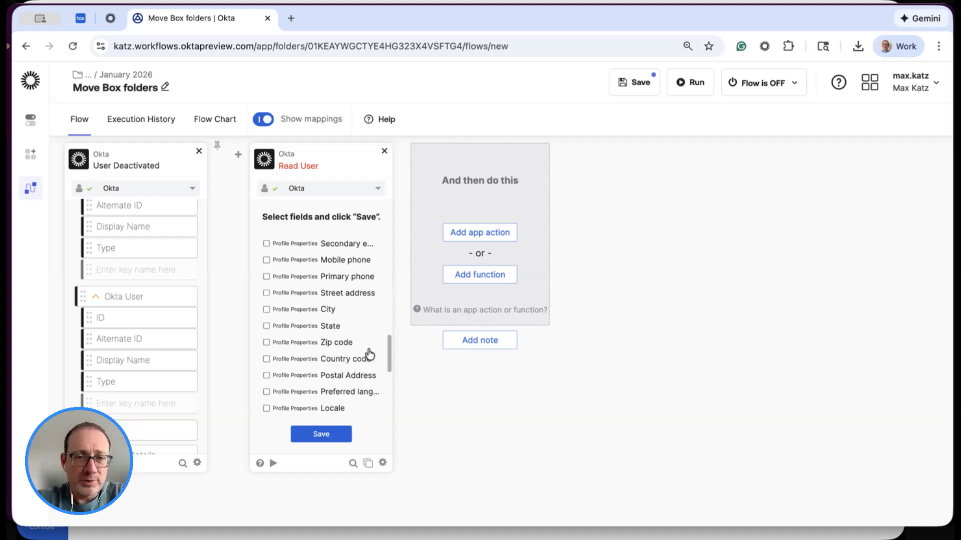
scroll(368, 353, down, 3)
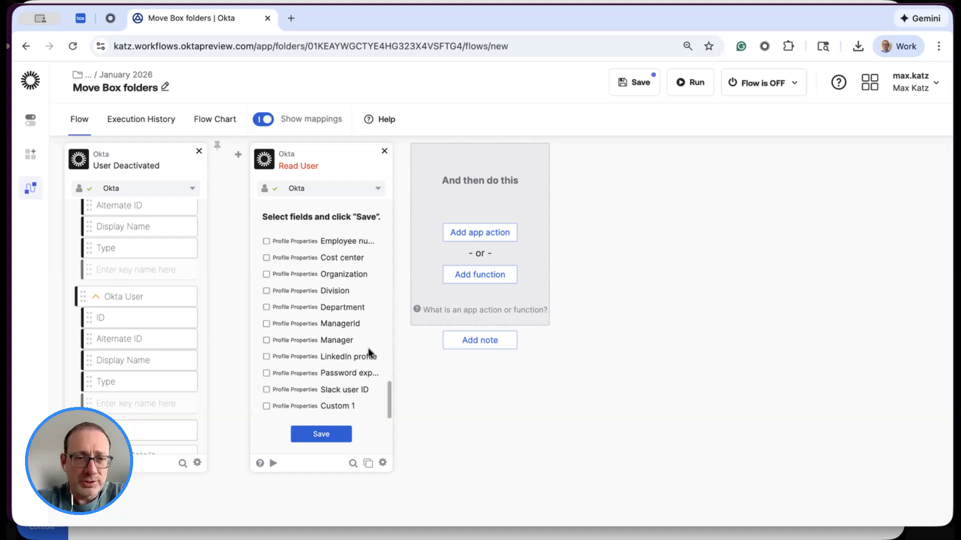
click(333, 324)
click(304, 343)
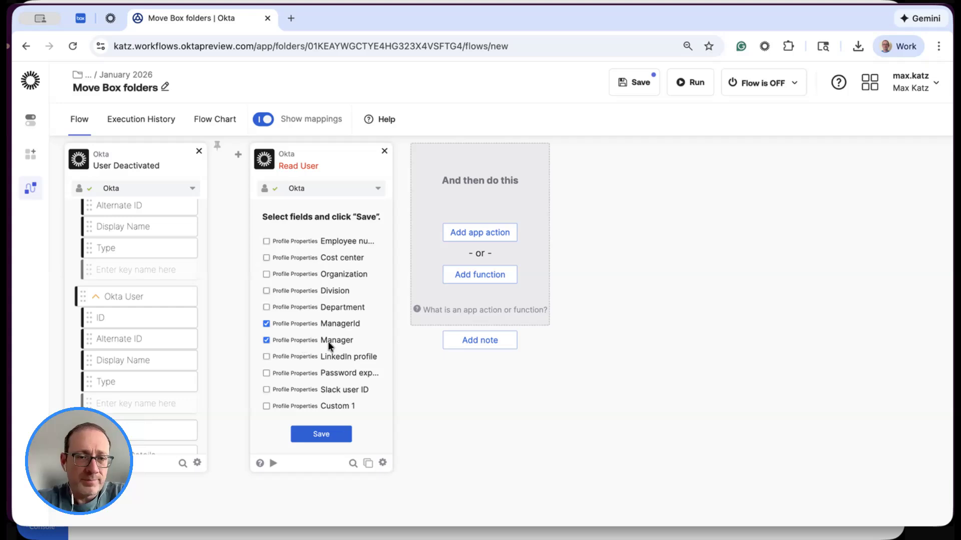
click(327, 436)
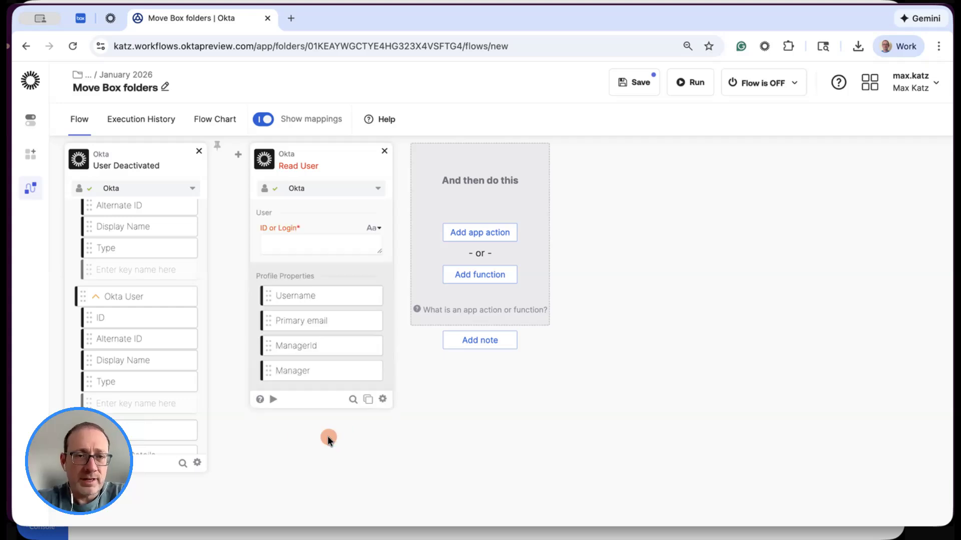
- Test the Read User action with the test user's login and check the returned username, email and manager properties
click(352, 246)
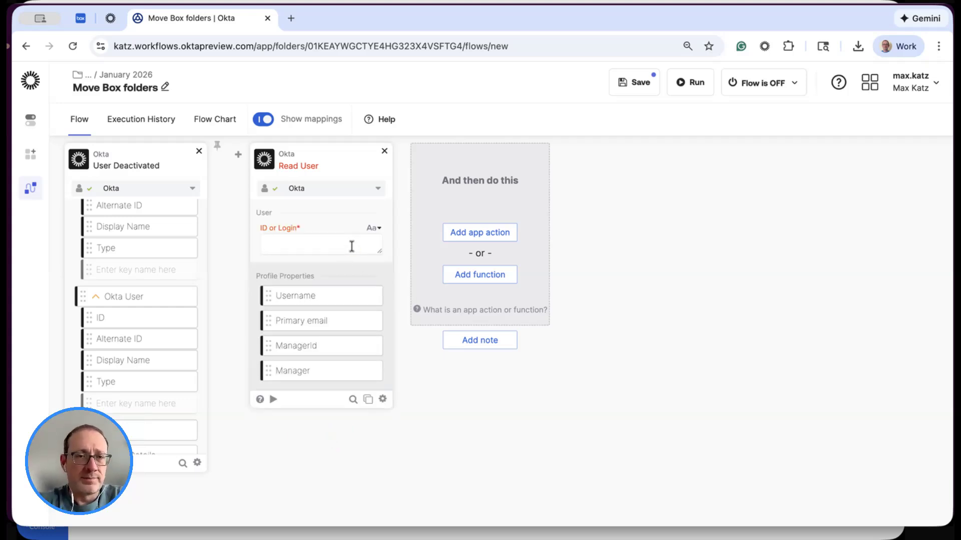
text(eri)
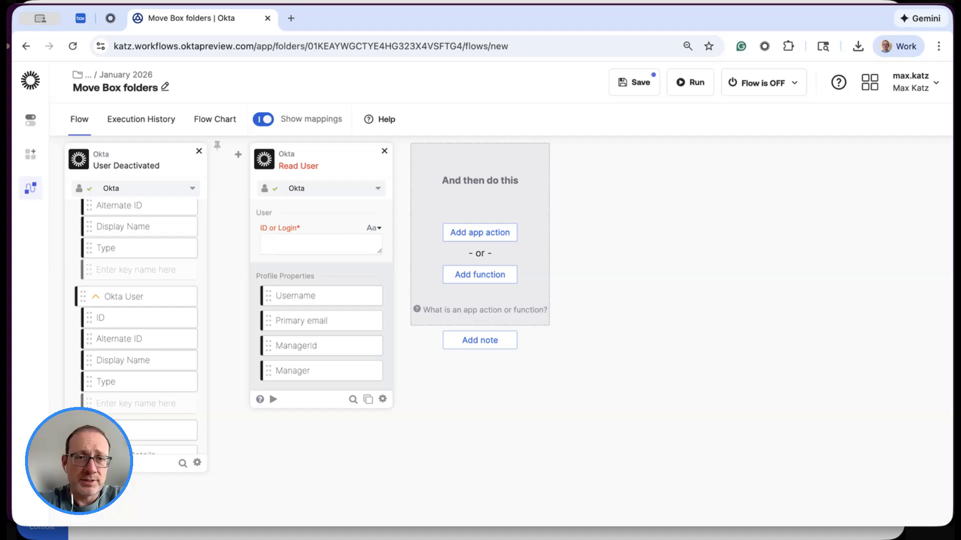
click(273, 399)
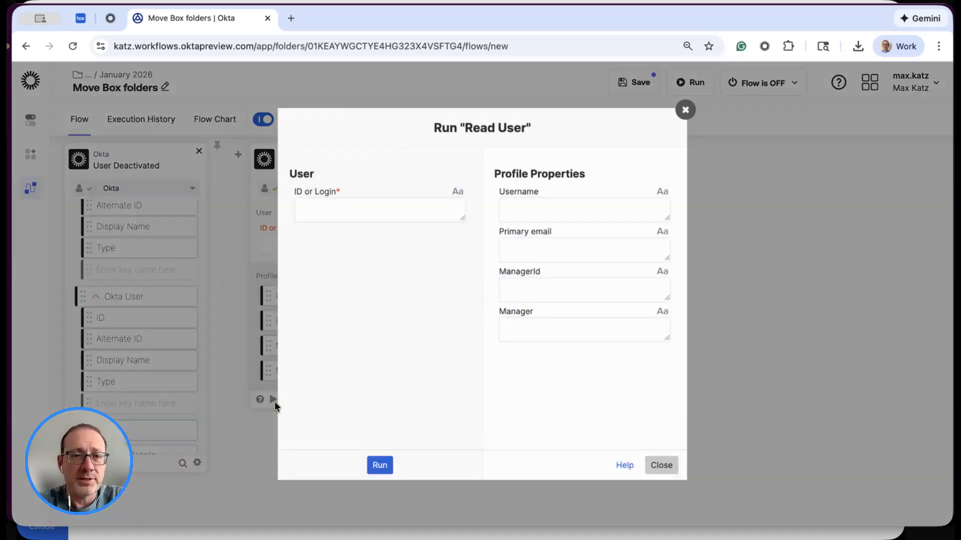
click(388, 197)
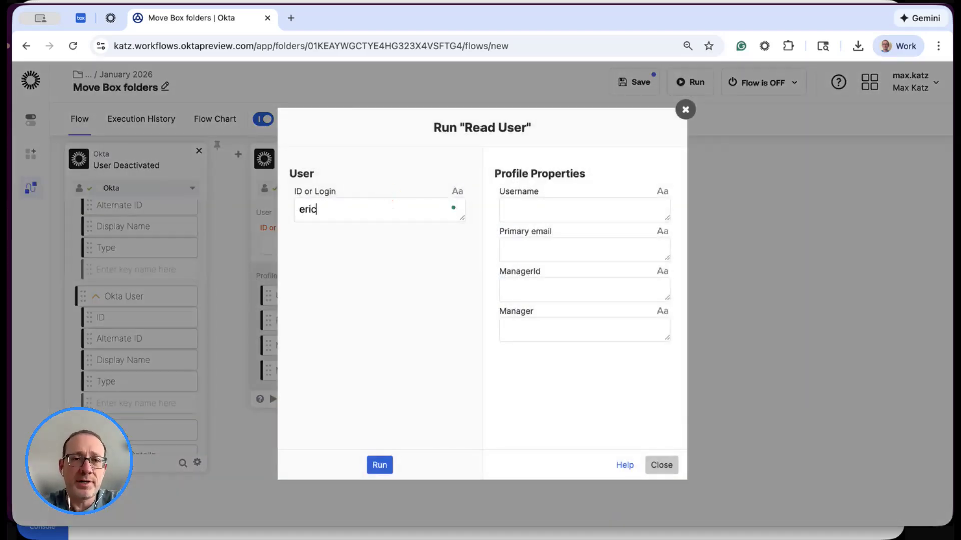
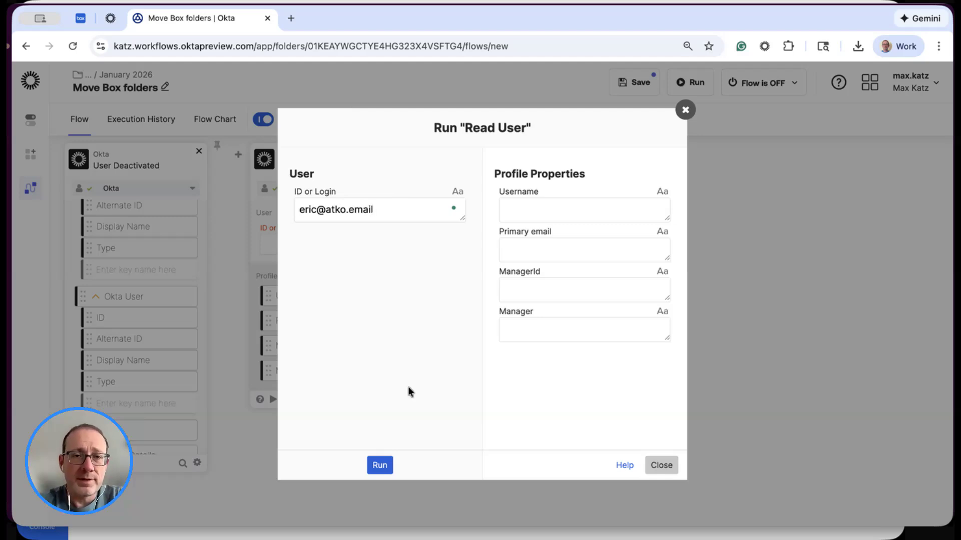
click(379, 466)
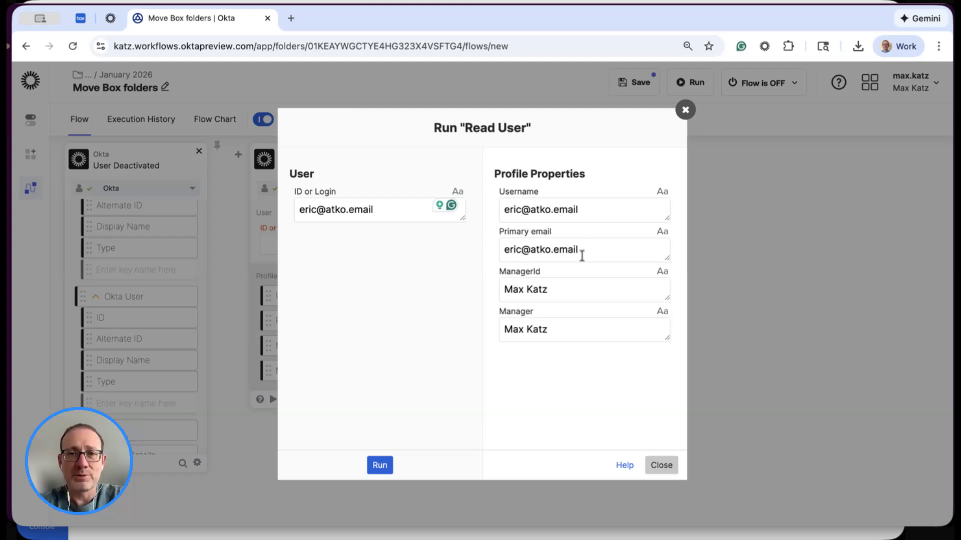
click(663, 467)
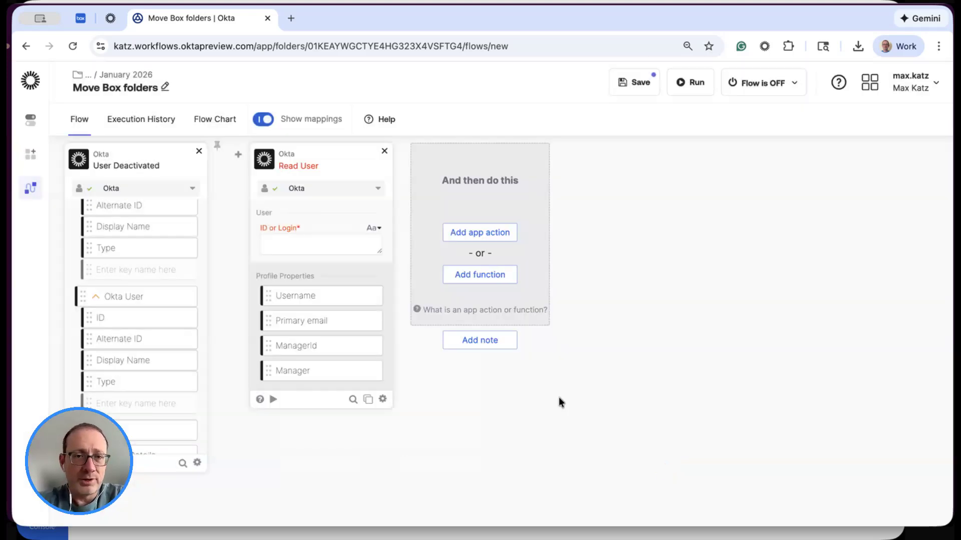
- Map the Okta User ID from the User Deactivated event to Read User's ID or Login input
mouse_move(288, 231)
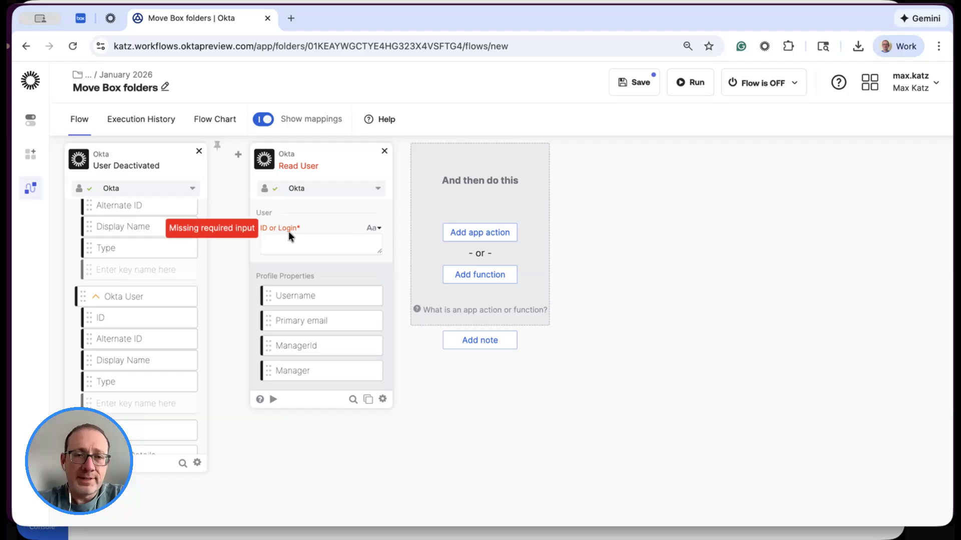
scroll(131, 255, down, 2)
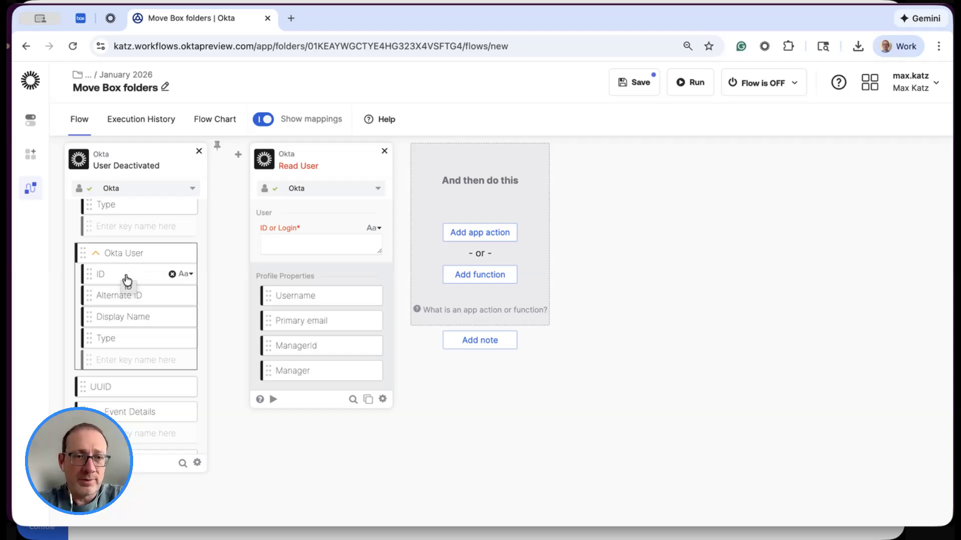
drag(126, 280, 294, 244)
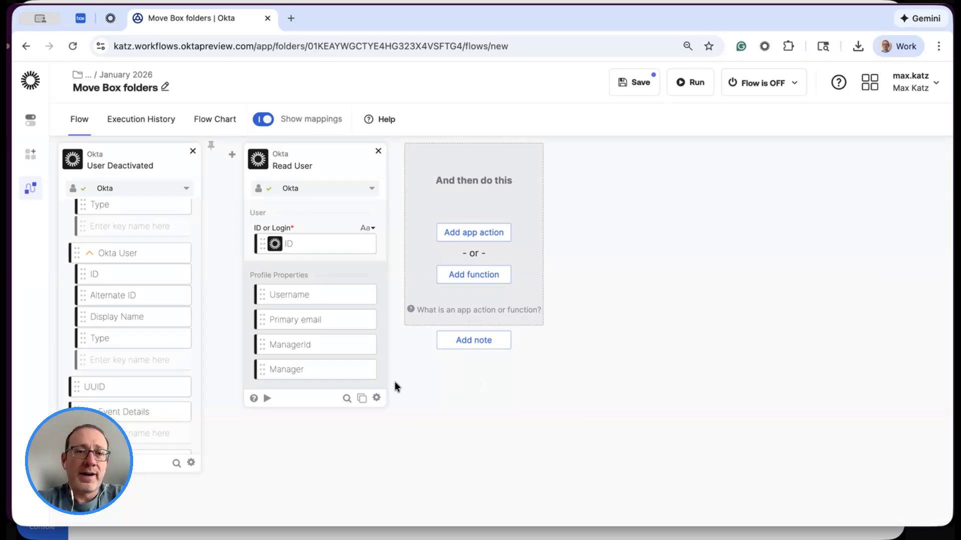
- Add Box's Search Users action after the Read User action
click(478, 234)
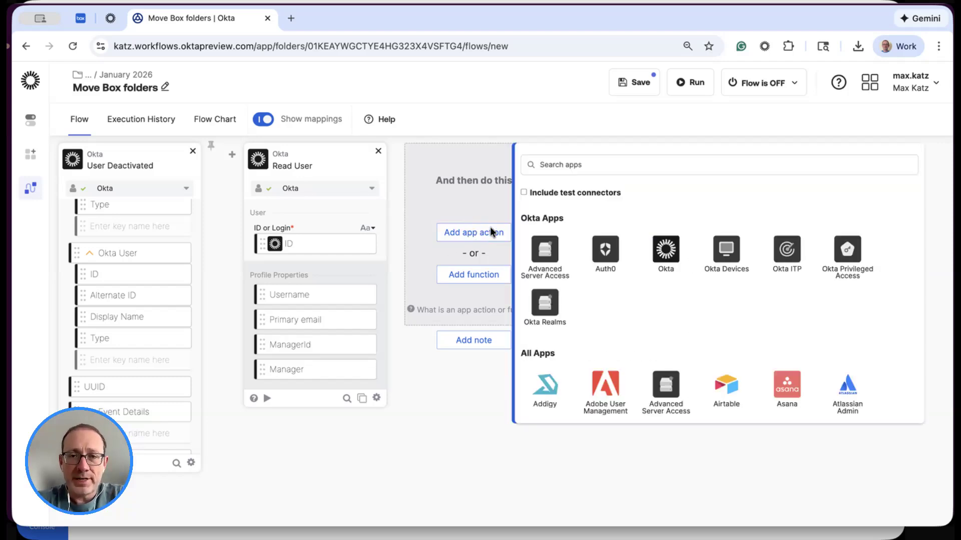
click(631, 165)
text(box)
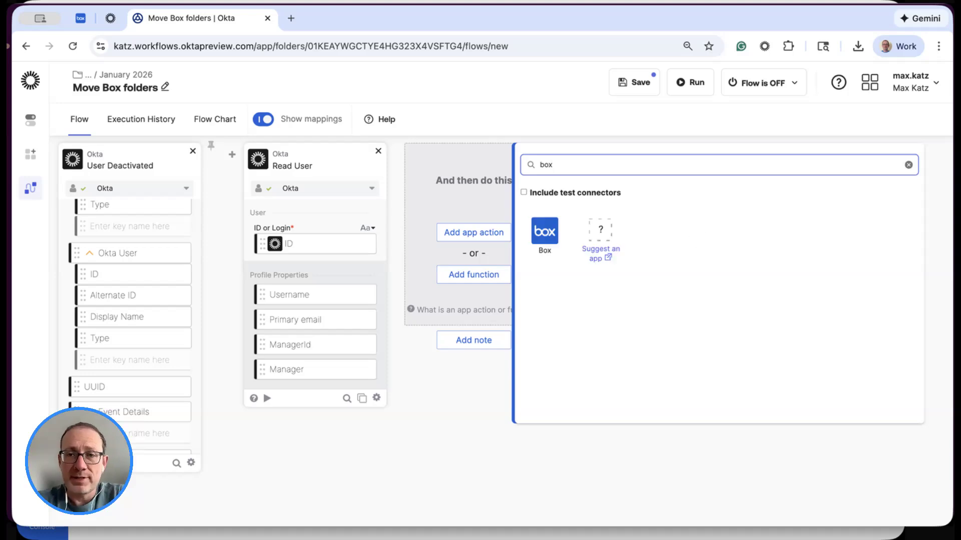
click(545, 235)
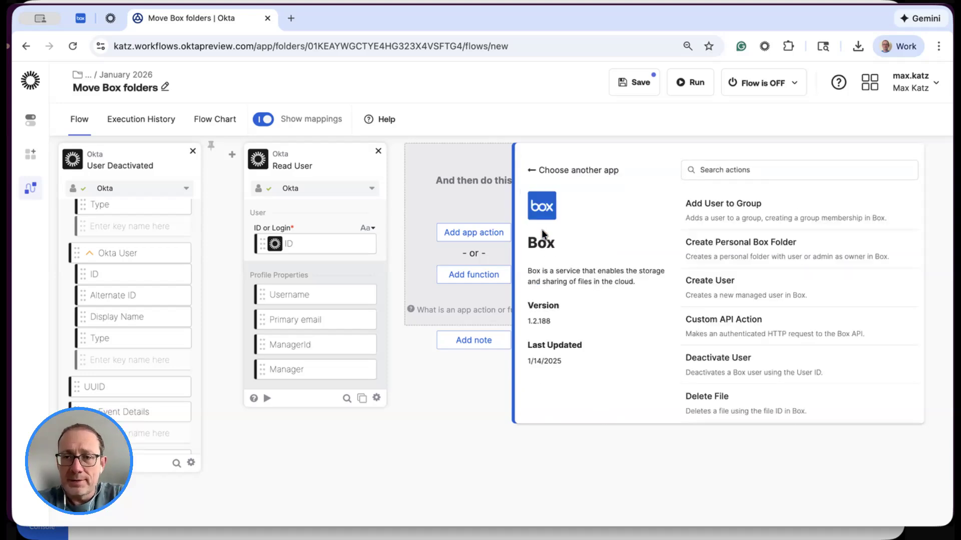
scroll(831, 258, down, 4)
scroll(833, 255, down, 5)
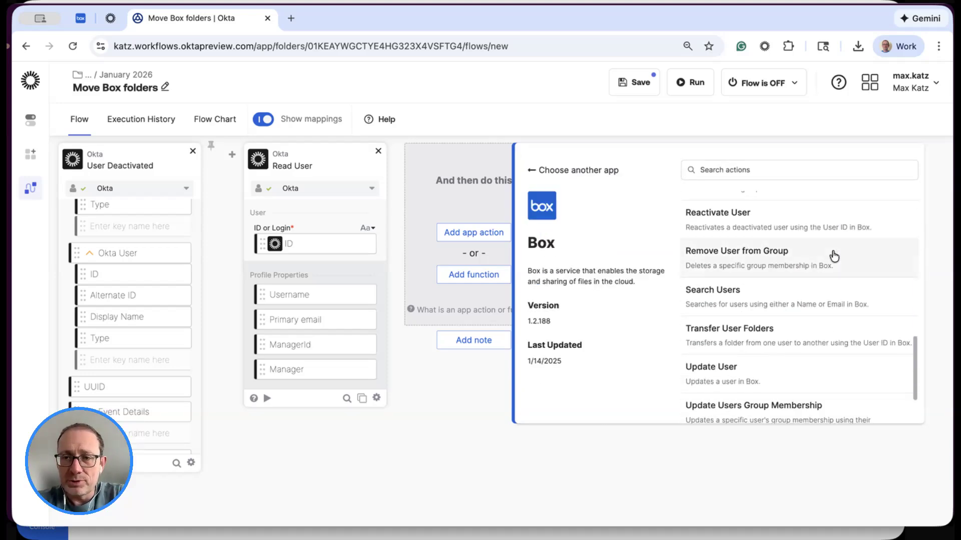
click(693, 263)
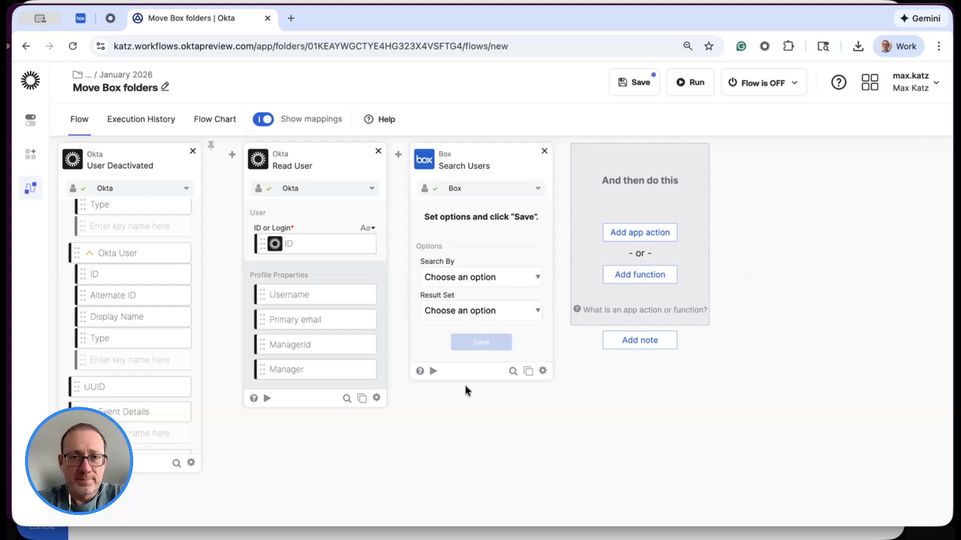
- Configure Search Users to search by Email and return the First Matching User, excluding Role from its outputs
click(479, 277)
click(474, 307)
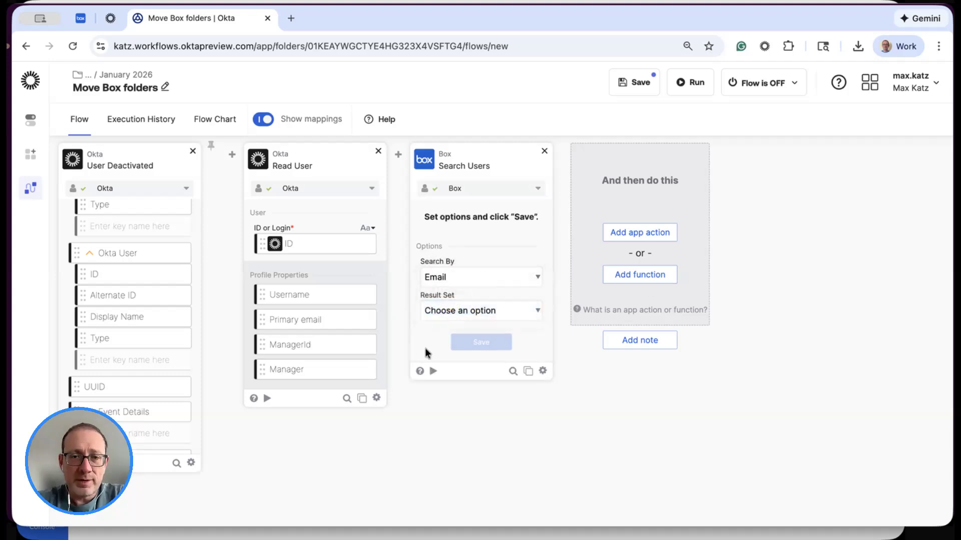
click(474, 313)
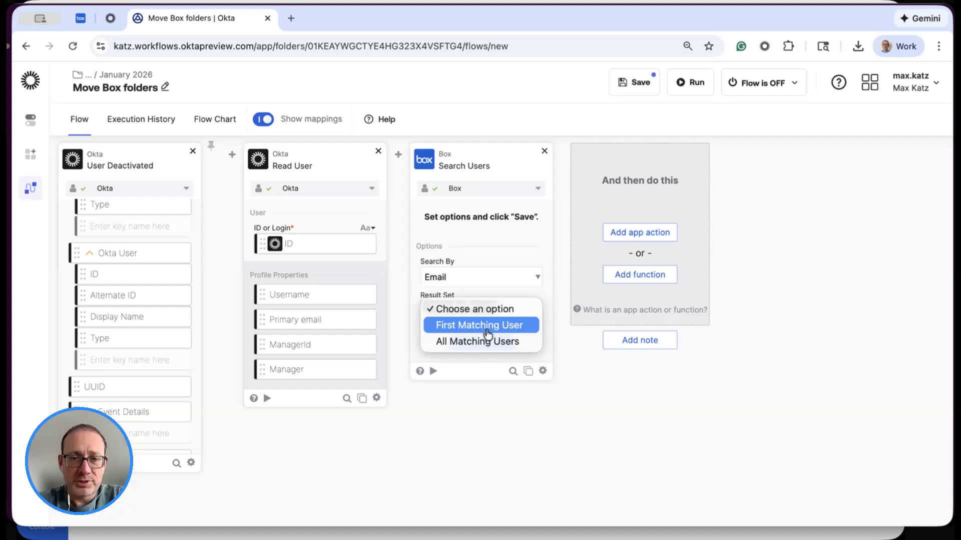
click(399, 404)
click(482, 343)
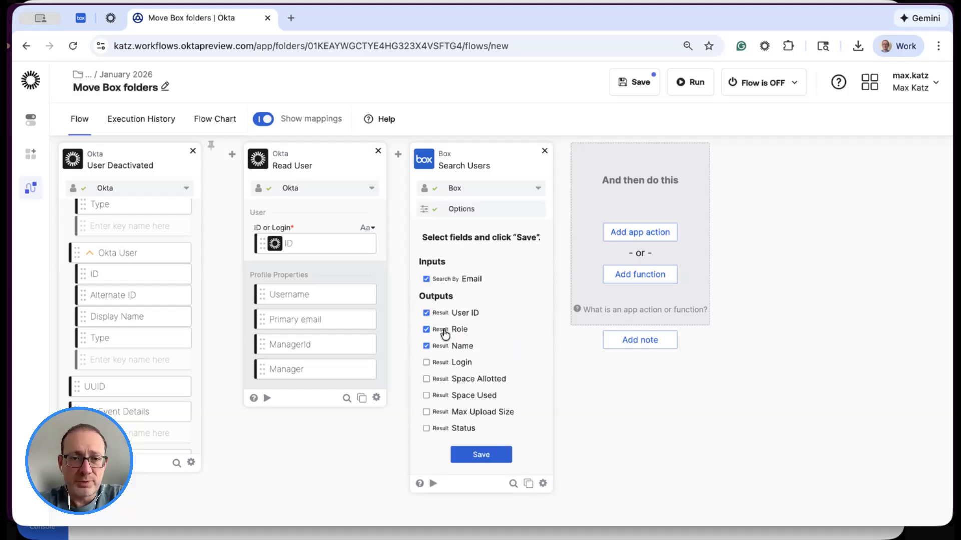
click(444, 330)
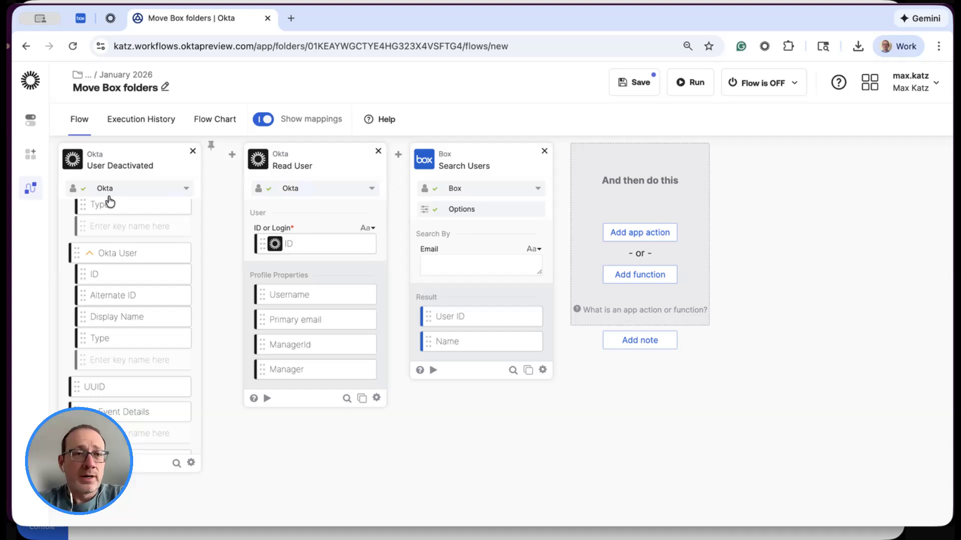
scroll(155, 226, up, 3)
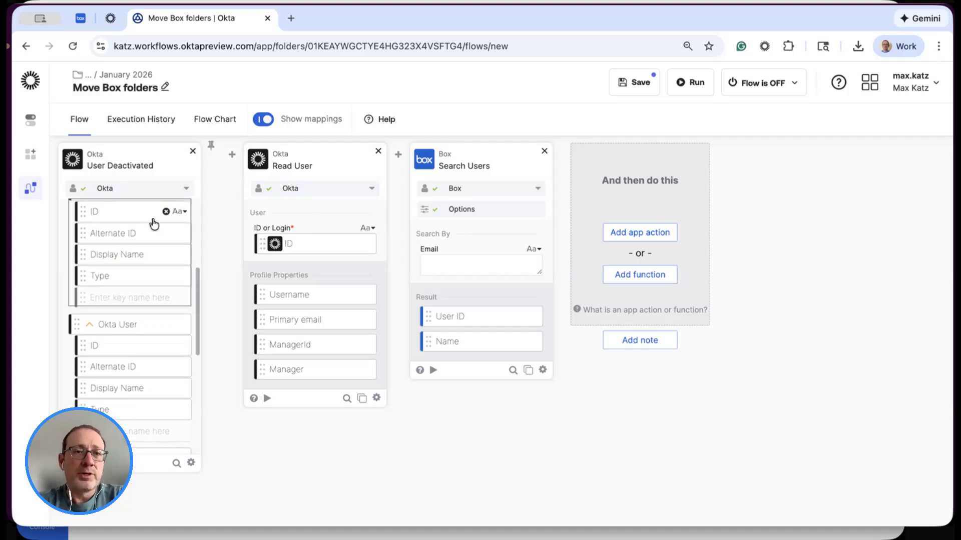
scroll(154, 224, down, 1)
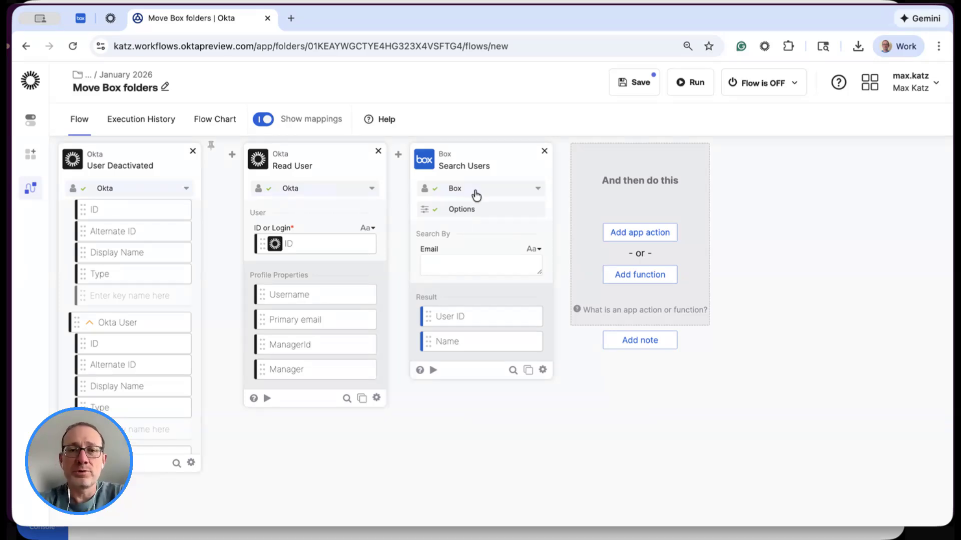
click(636, 233)
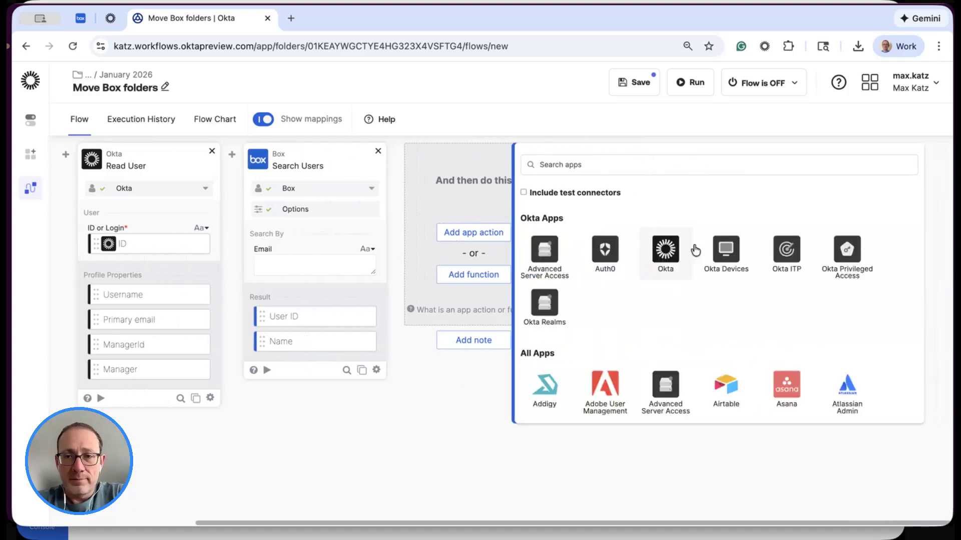
scroll(745, 278, down, 1)
scroll(744, 277, down, 9)
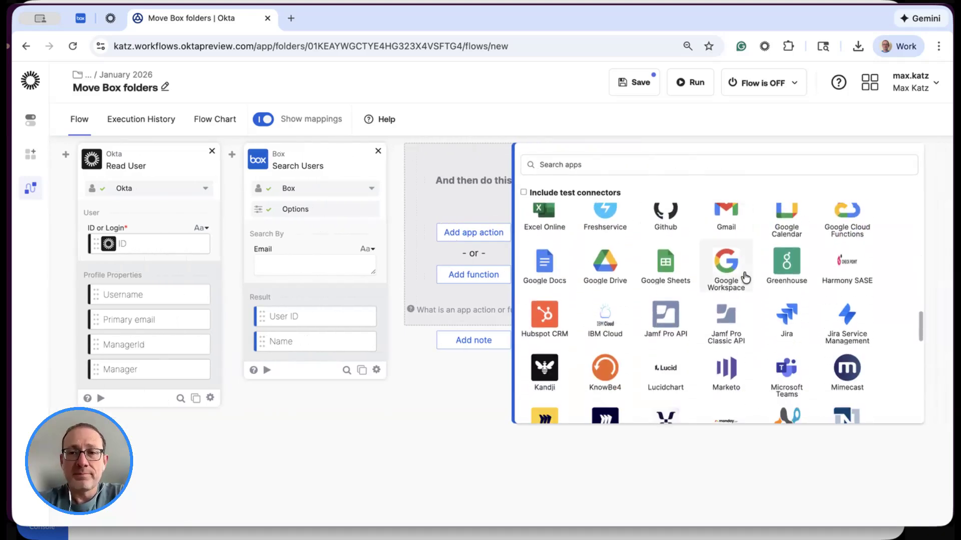
scroll(744, 278, down, 1)
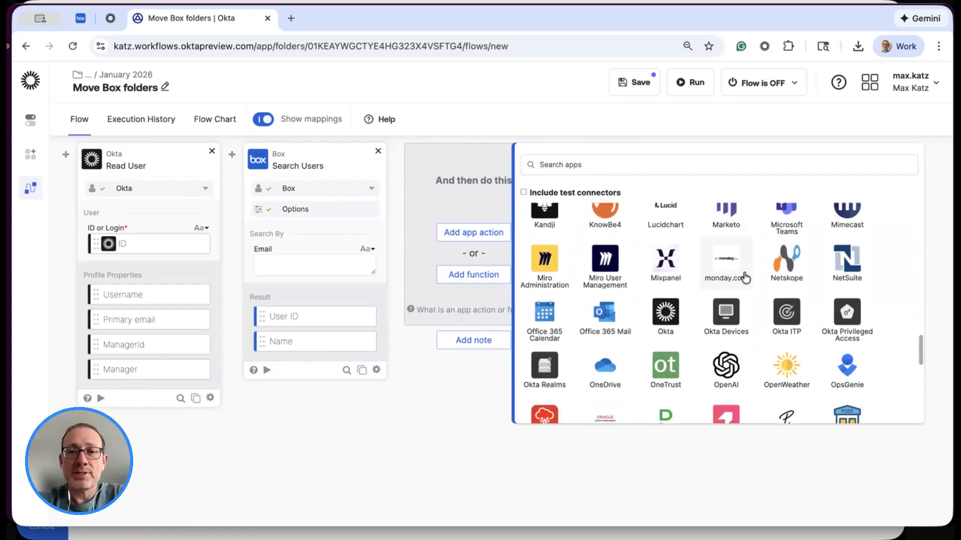
click(459, 398)
- Review the Box connection used by Search Users and save the card's connection and field selection again
click(371, 189)
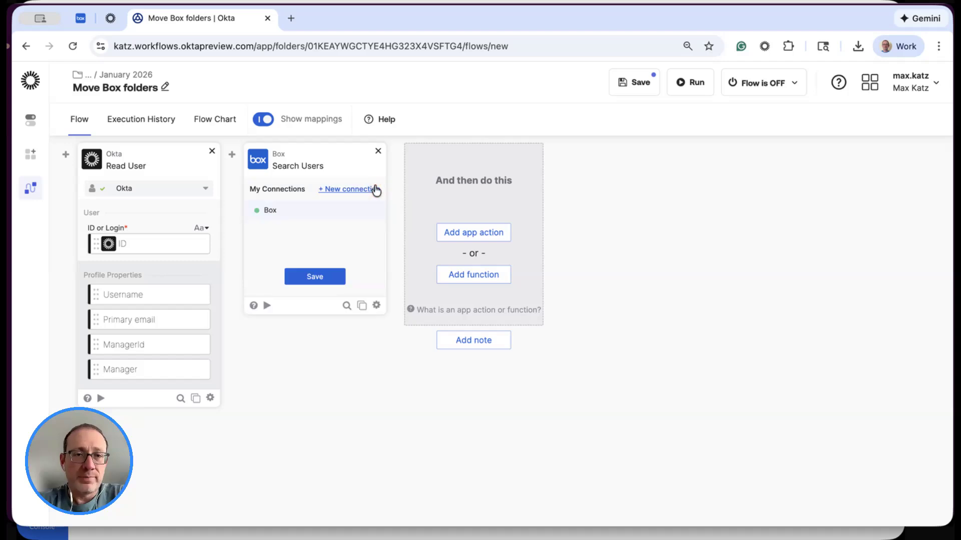
click(315, 278)
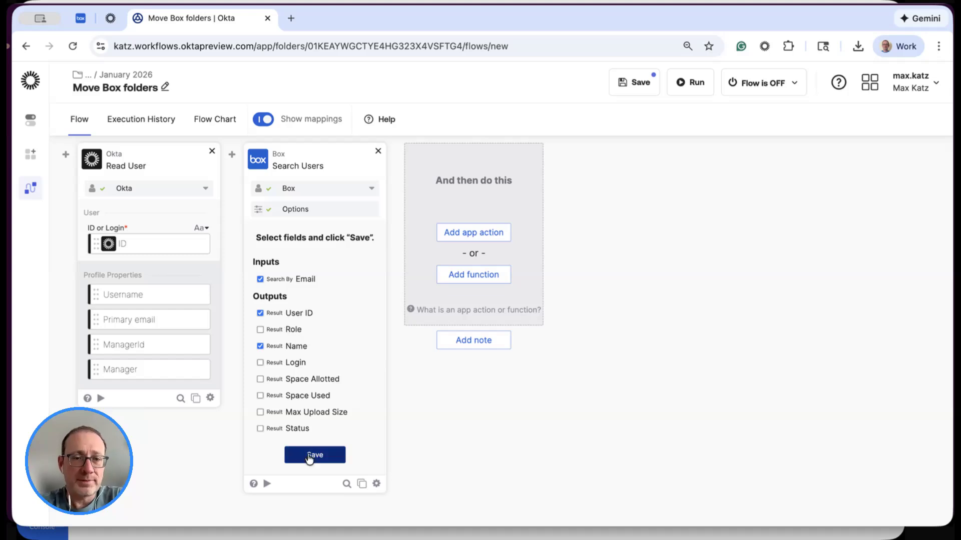
click(314, 455)
- Map Primary email from Read User to the Email input of the Box Search Users action
scroll(469, 372, left, 5)
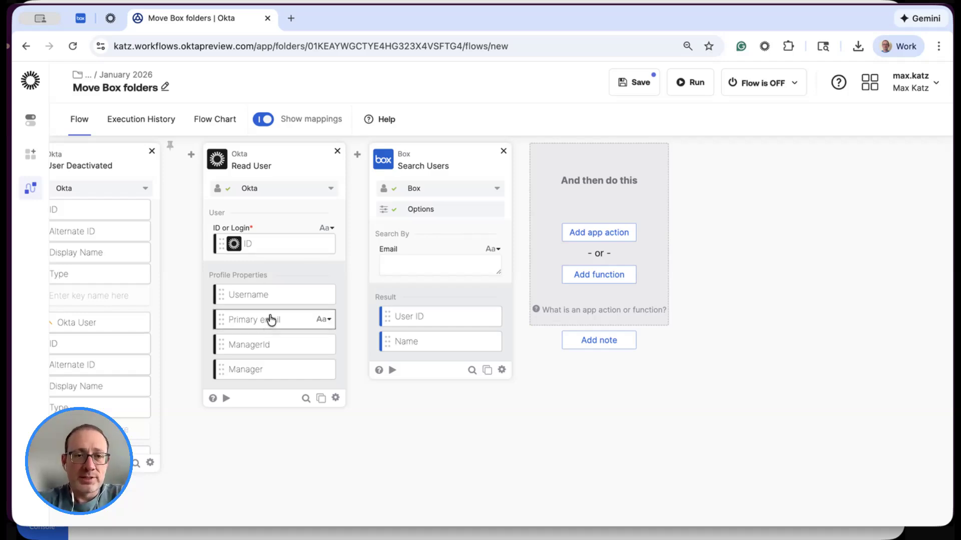
drag(271, 320, 408, 259)
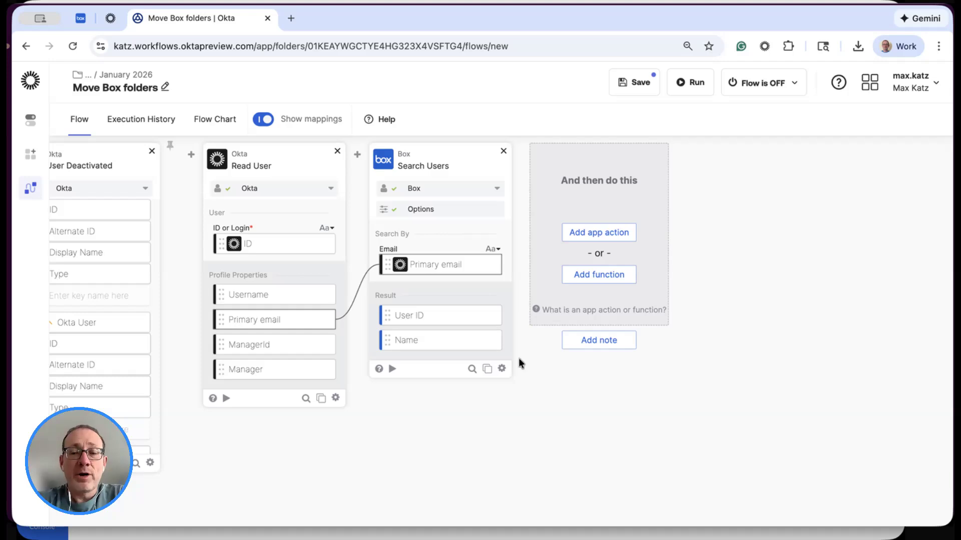
- Duplicate the Box Search Users action without keeping any field mappings
scroll(563, 386, right, 1)
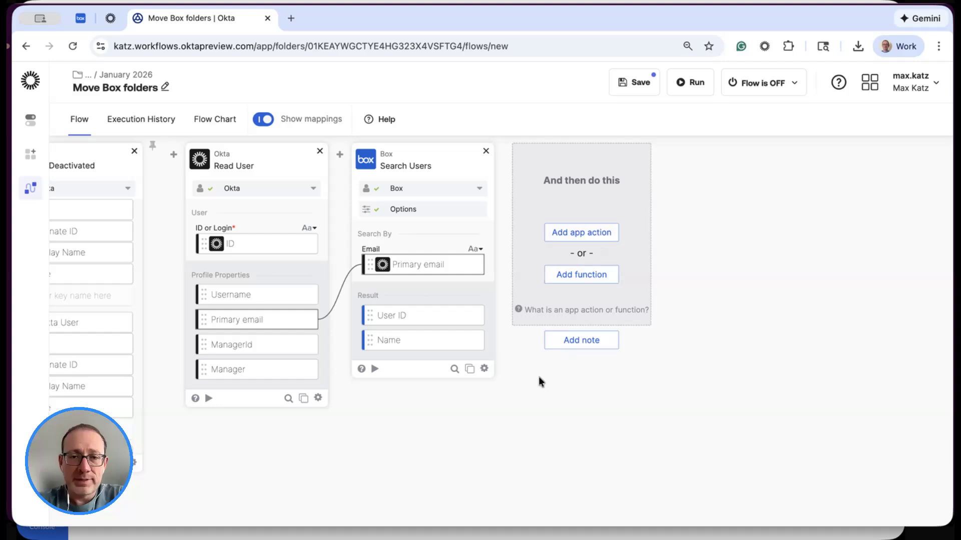
click(469, 370)
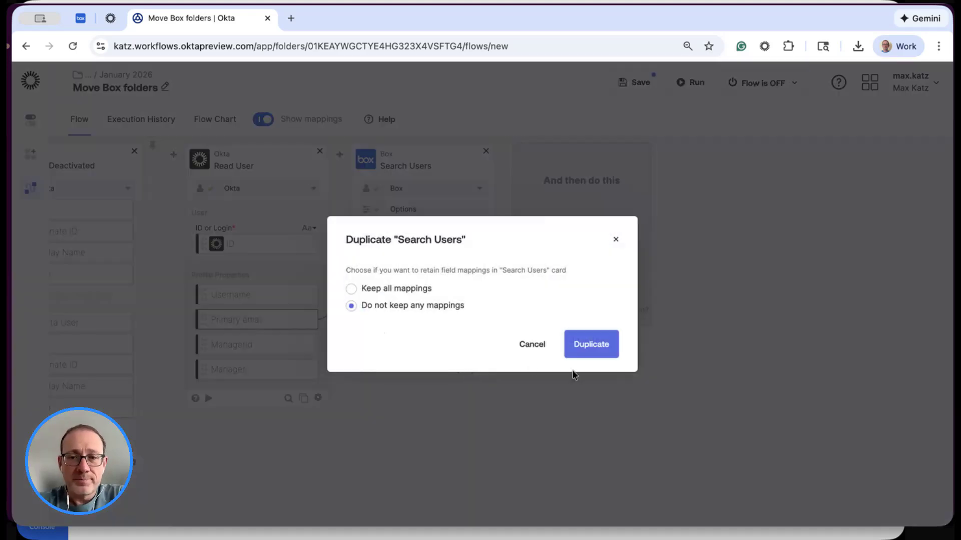
click(600, 345)
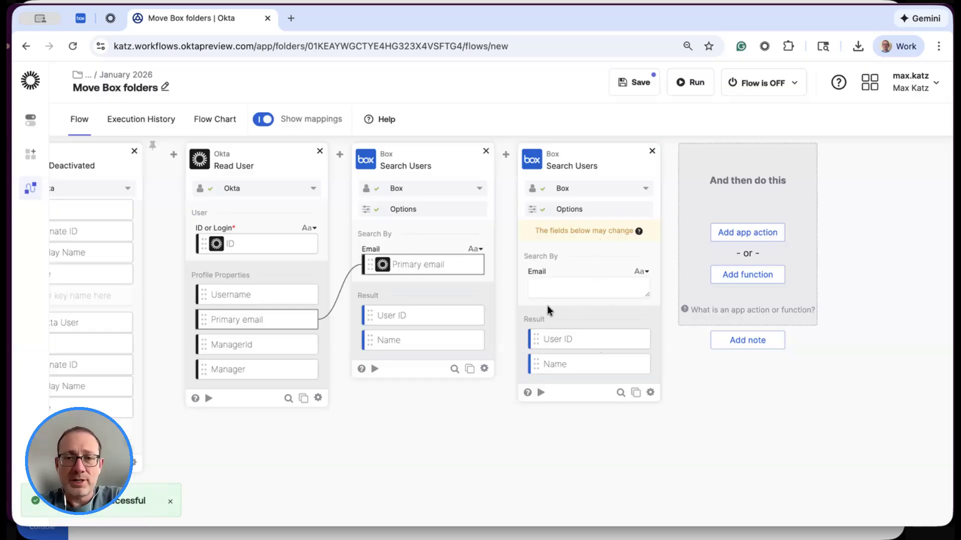
- Set the duplicated Search Users action to search by Name and save its options
click(594, 216)
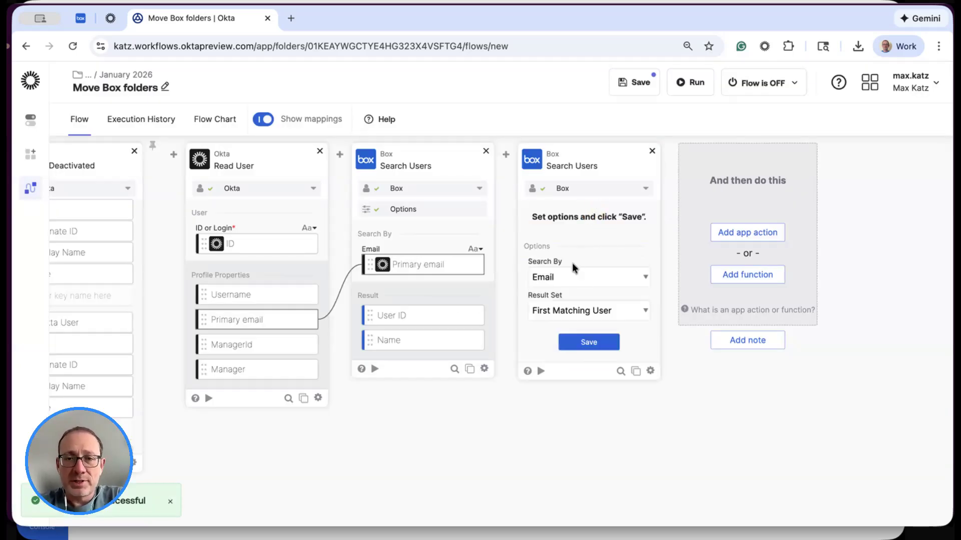
click(588, 278)
click(594, 259)
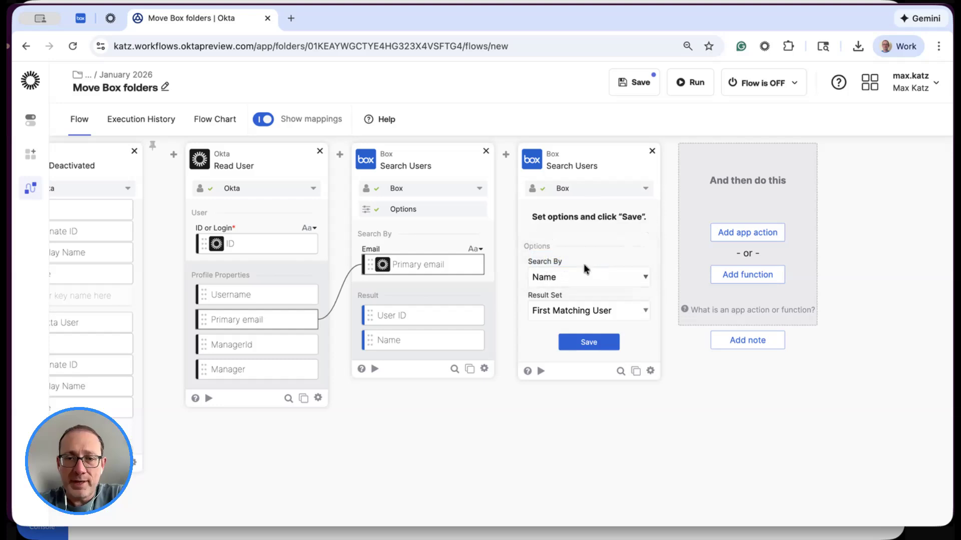
click(589, 342)
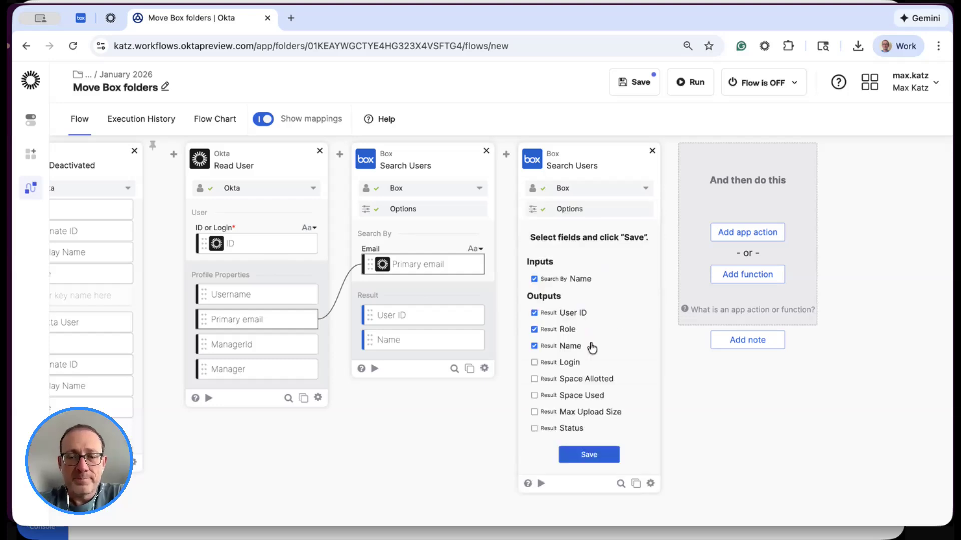
- Exclude Role from the second Search Users fields, save the selection, and map ManagerId from Read User to its Name input
click(565, 329)
click(589, 455)
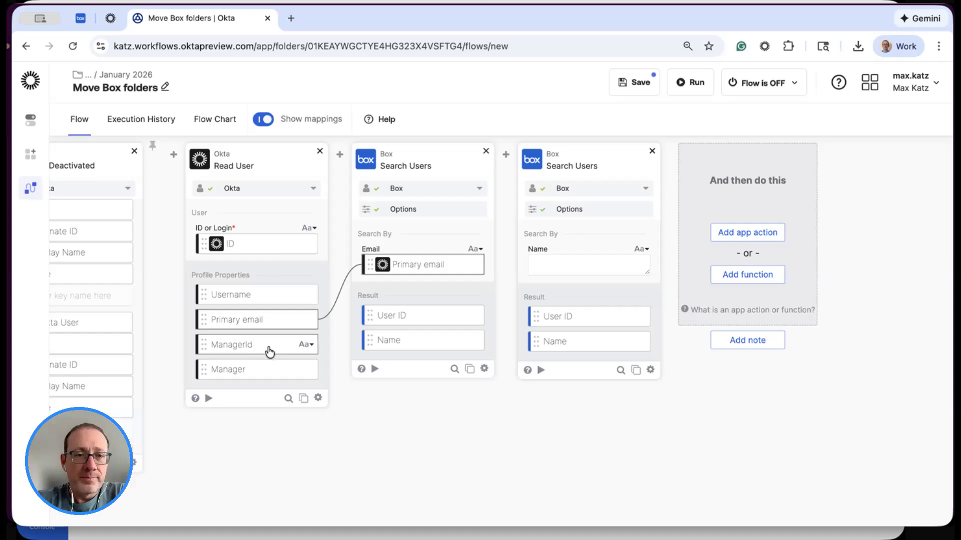
drag(268, 350, 611, 273)
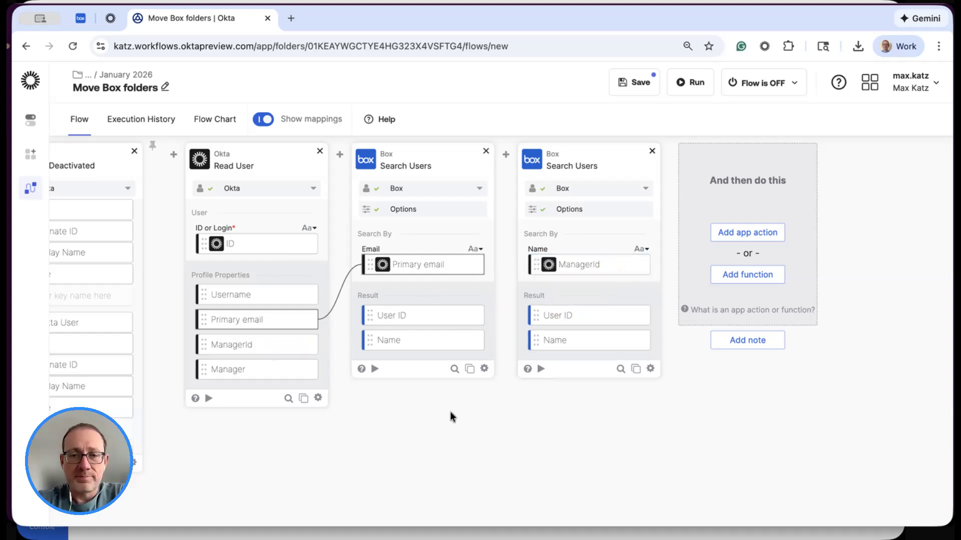
- Add the Box Transfer User Folders action after the second Search Users card
scroll(446, 413, right, 4)
scroll(447, 416, right, 4)
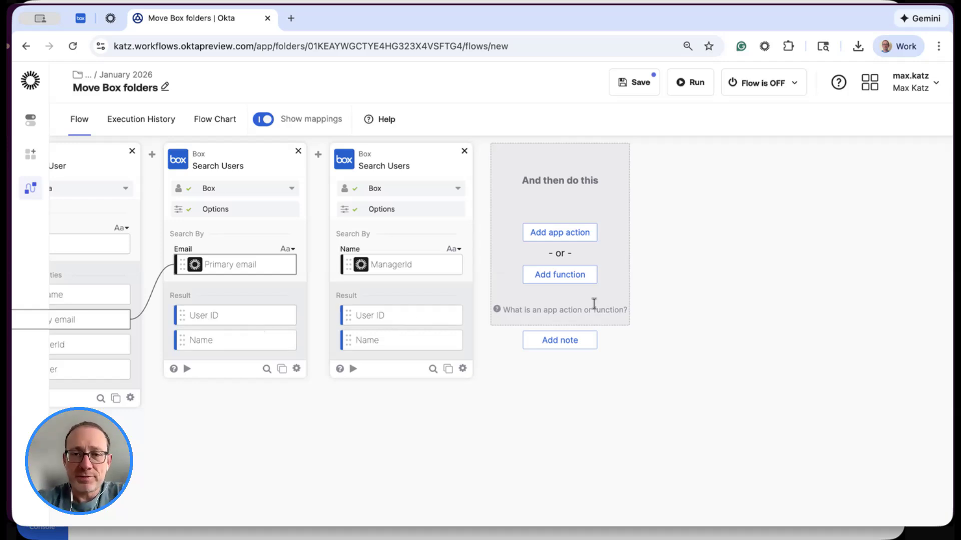
click(584, 232)
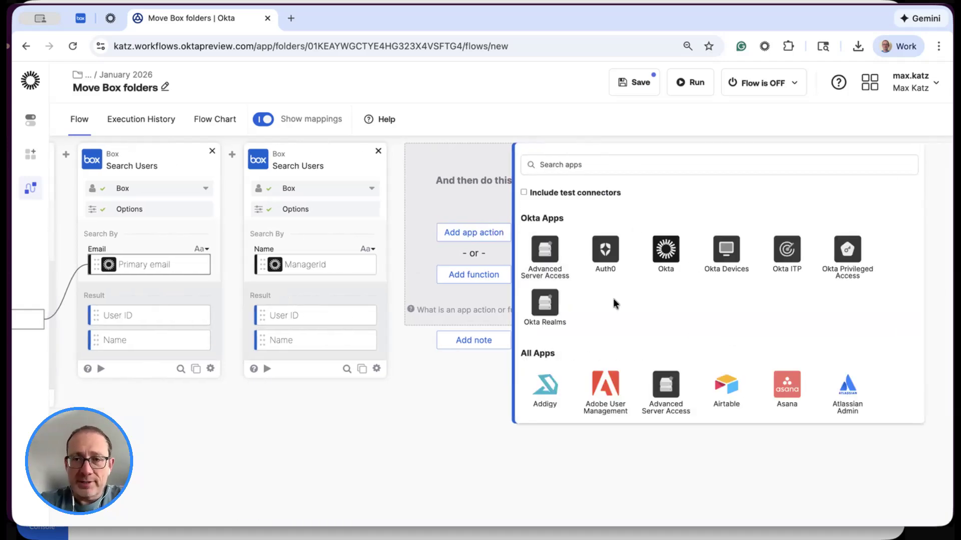
click(692, 165)
text(Box)
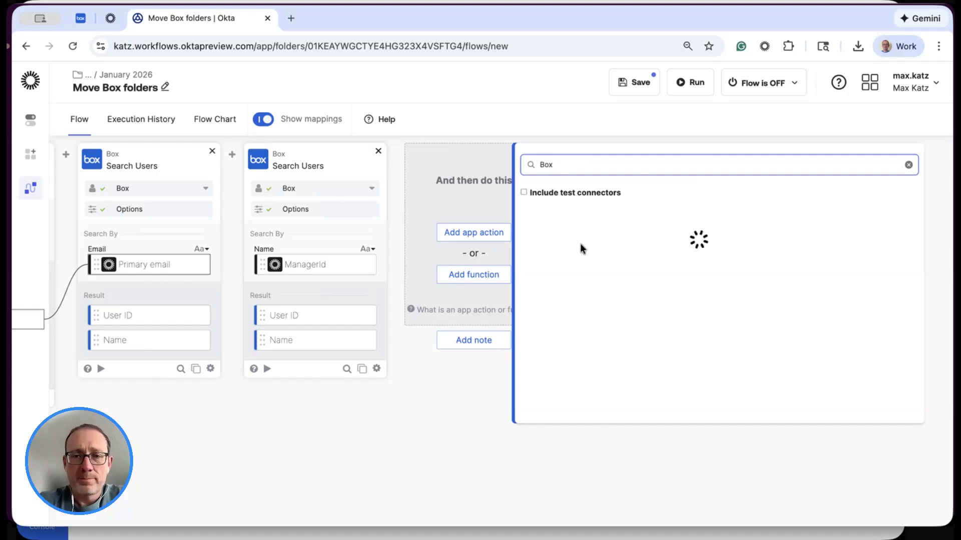
click(547, 232)
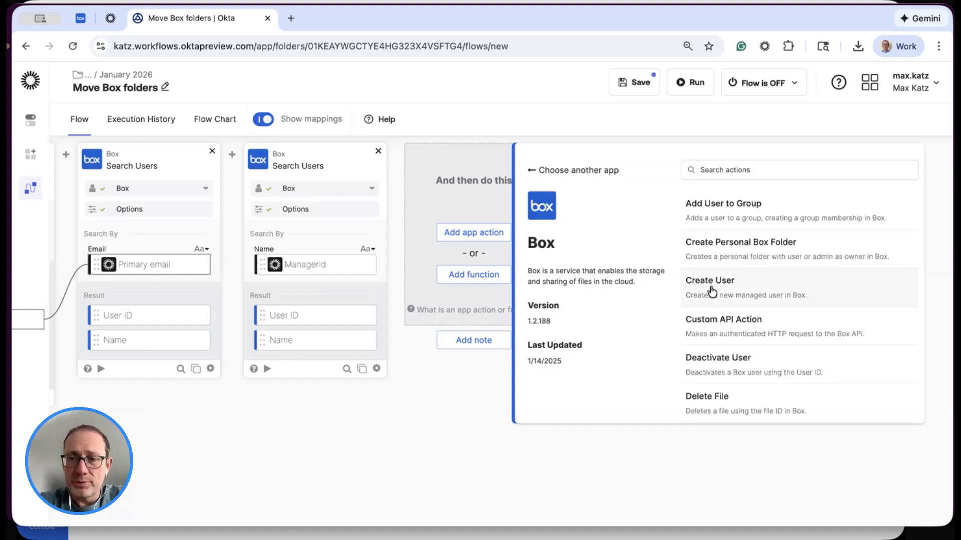
scroll(711, 291, down, 8)
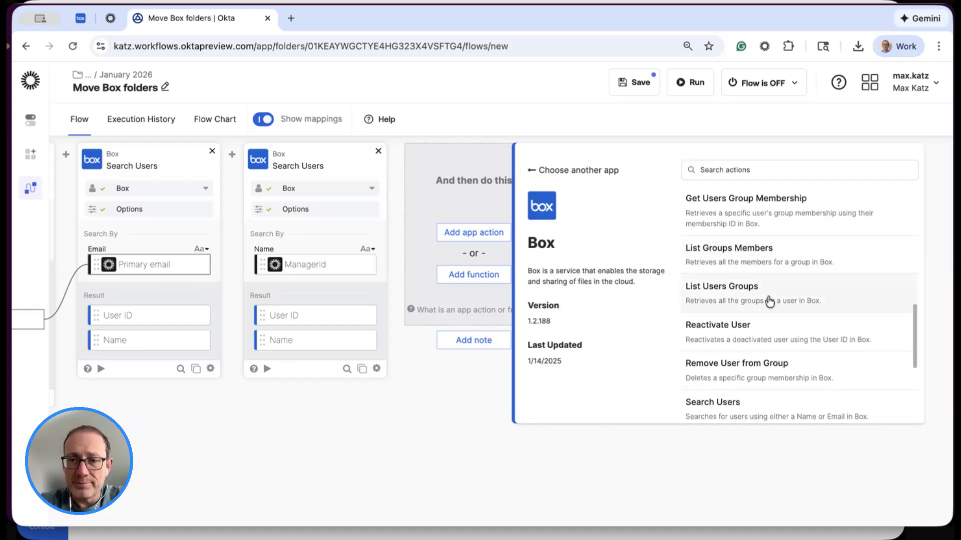
scroll(760, 330, down, 3)
click(782, 328)
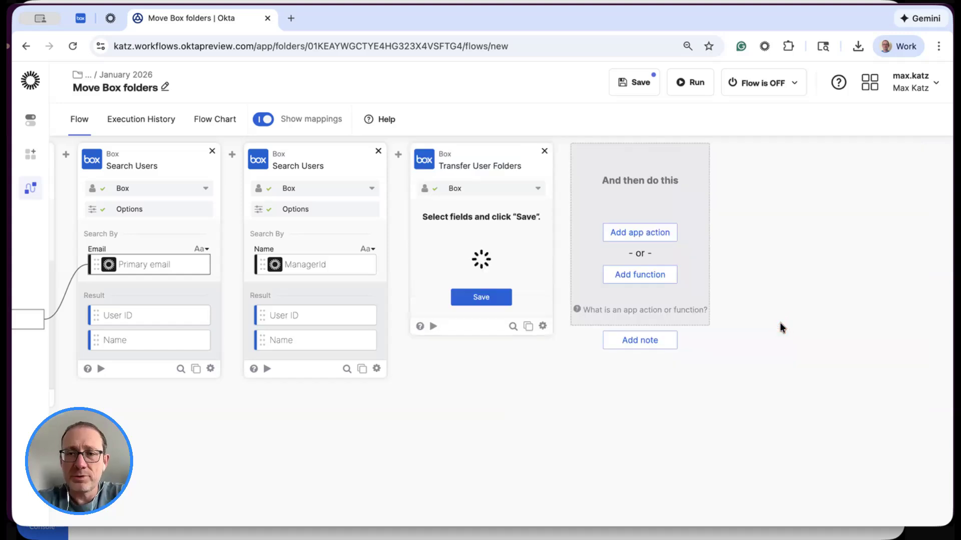
- Save the Transfer User Folders fields and map the first search's User ID to Transfer From and the second search's to Transfer To
click(476, 302)
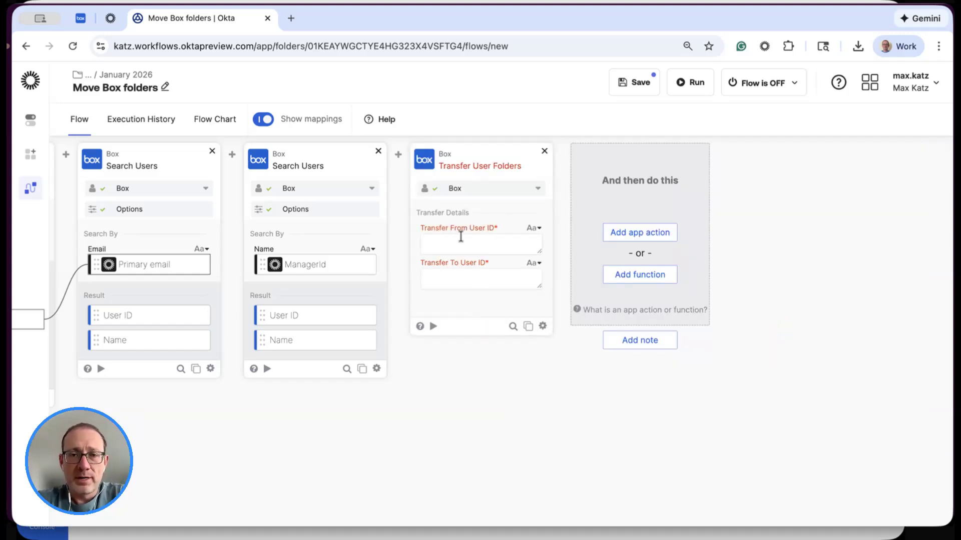
drag(153, 315, 466, 242)
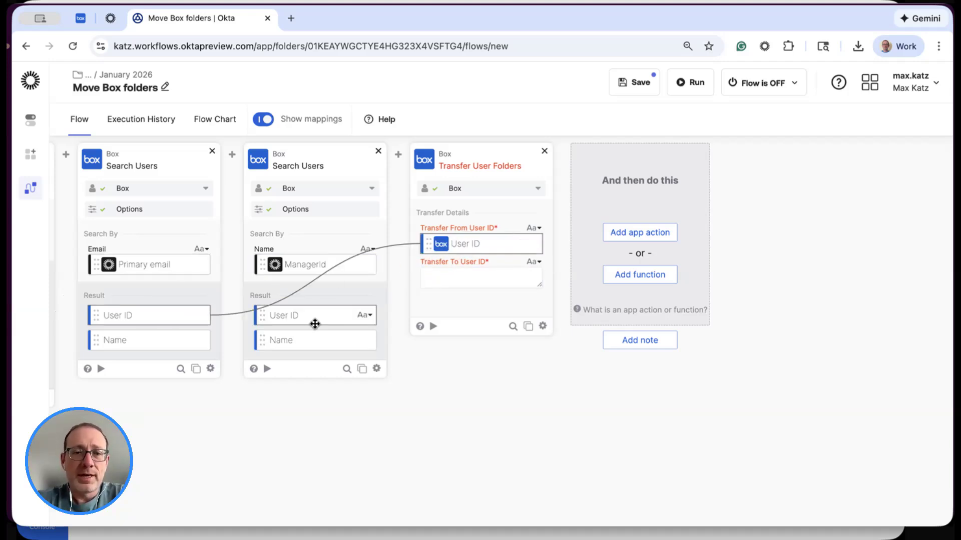
drag(403, 285, 467, 280)
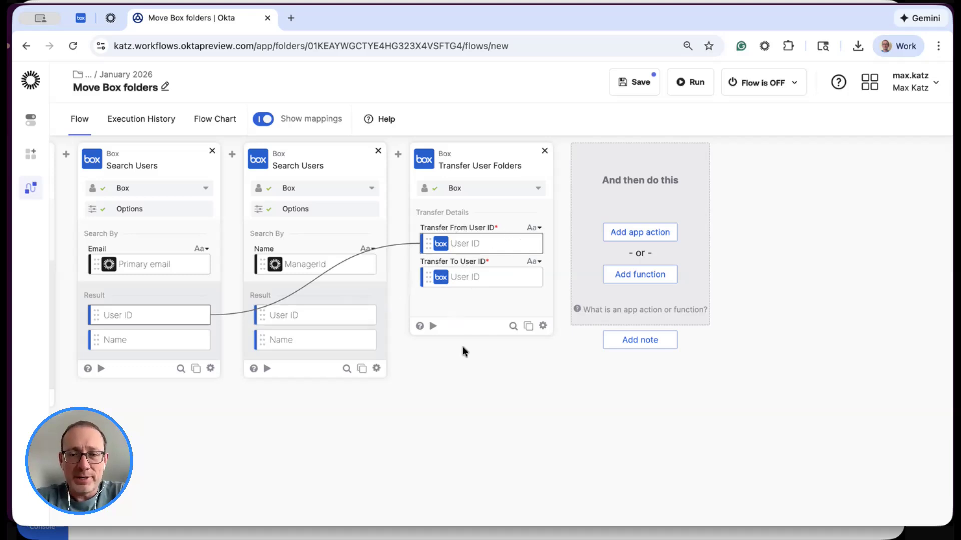
- Add a Text Compose function with the lines "User:" and "Box folders transferred to:"
scroll(462, 346, right, 3)
scroll(462, 346, right, 2)
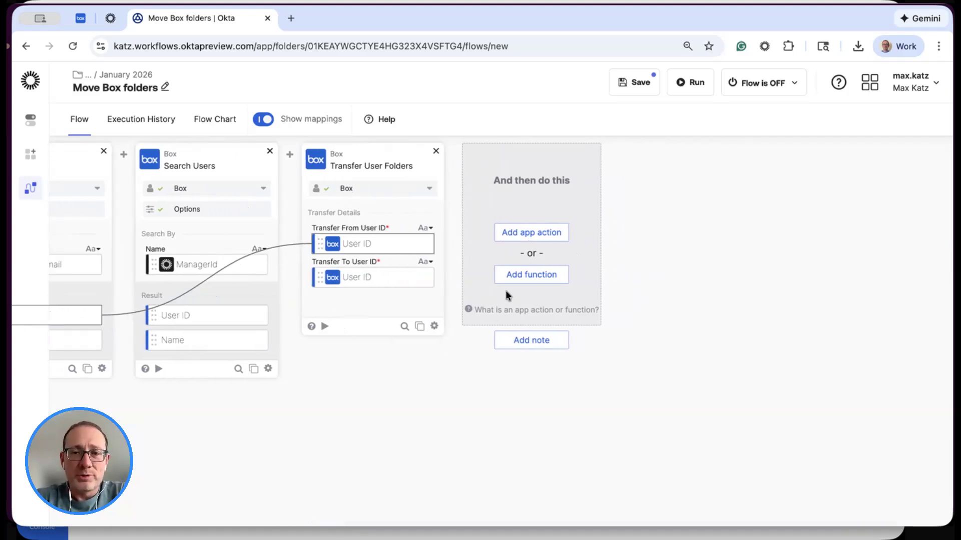
click(534, 274)
text(comp)
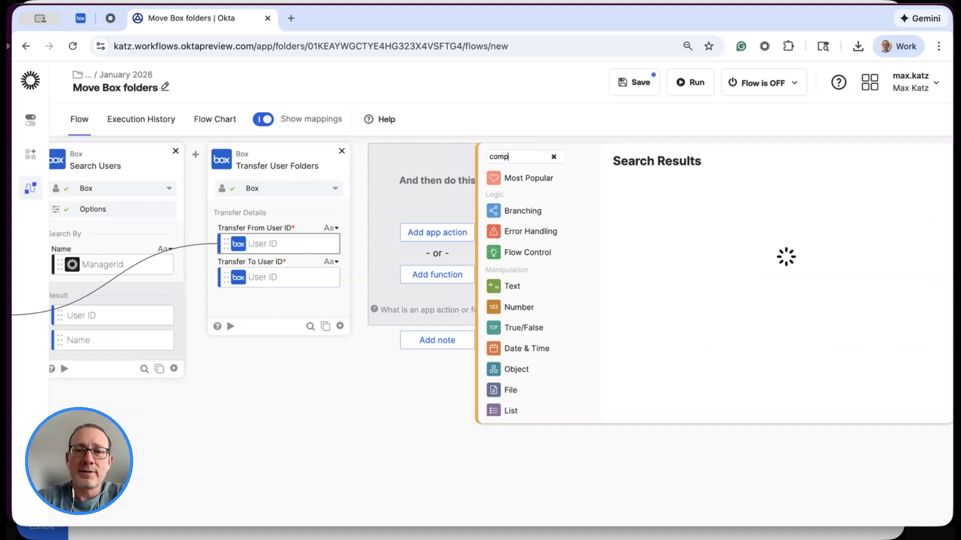
click(634, 224)
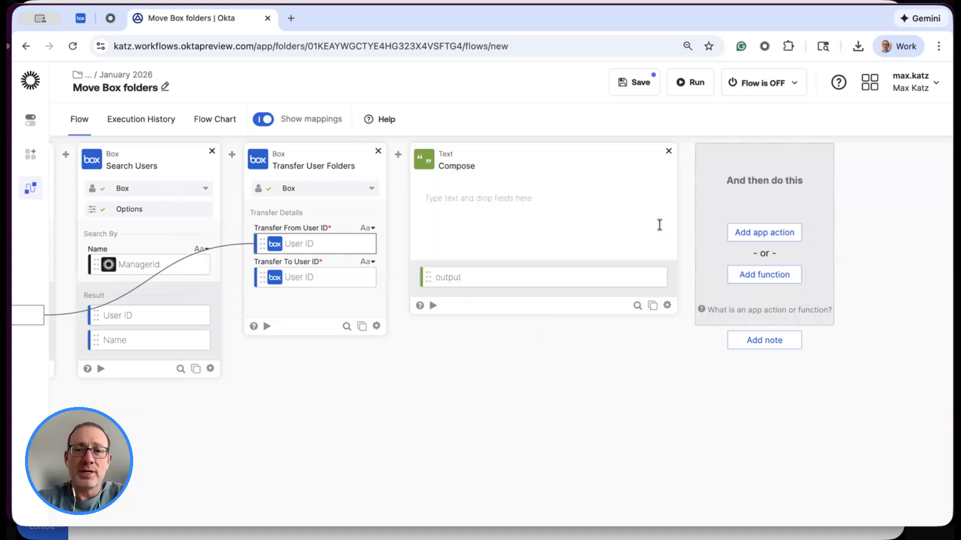
click(526, 198)
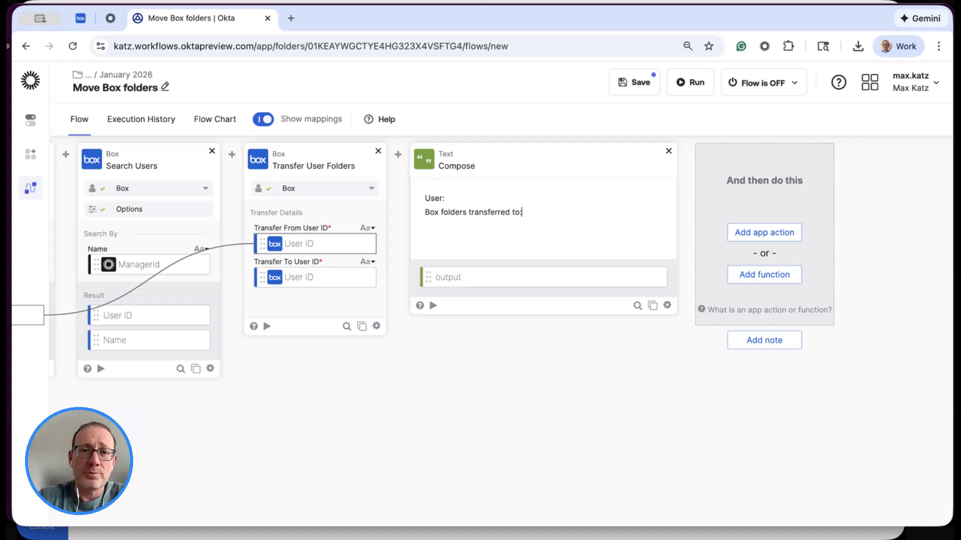
- Insert the first Search Users Name after "User:" and the second one's Name after "Box folders transferred to:" in the Compose text
scroll(440, 368, left, 6)
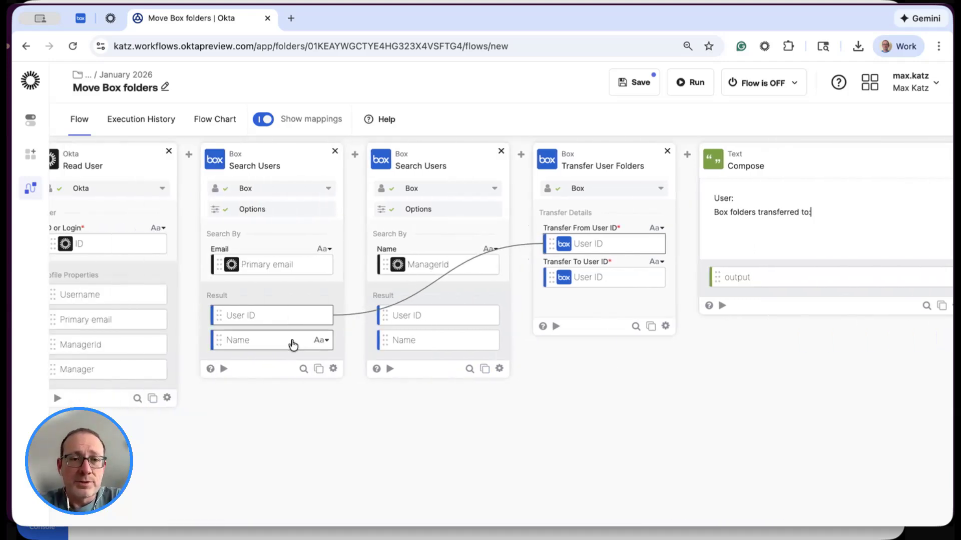
click(287, 342)
drag(287, 343, 751, 198)
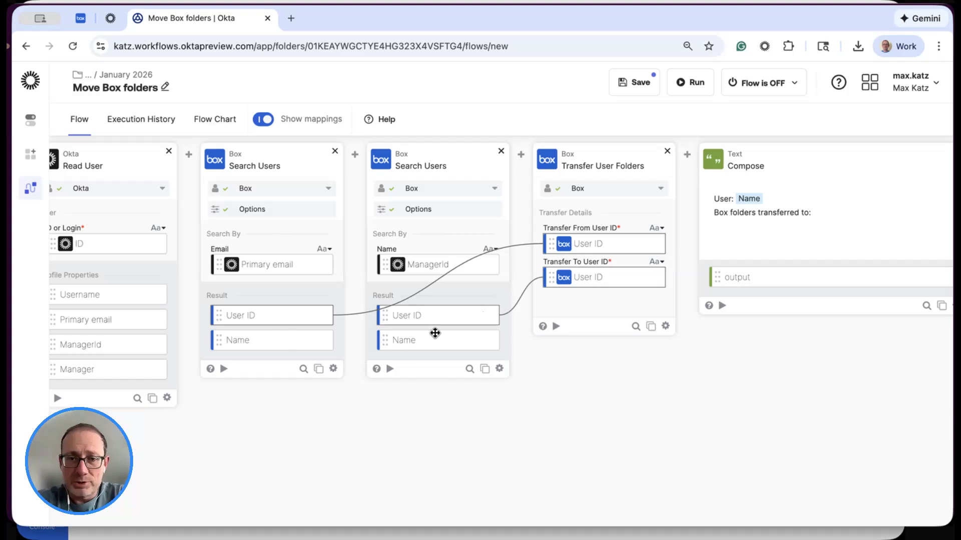
drag(431, 346, 824, 213)
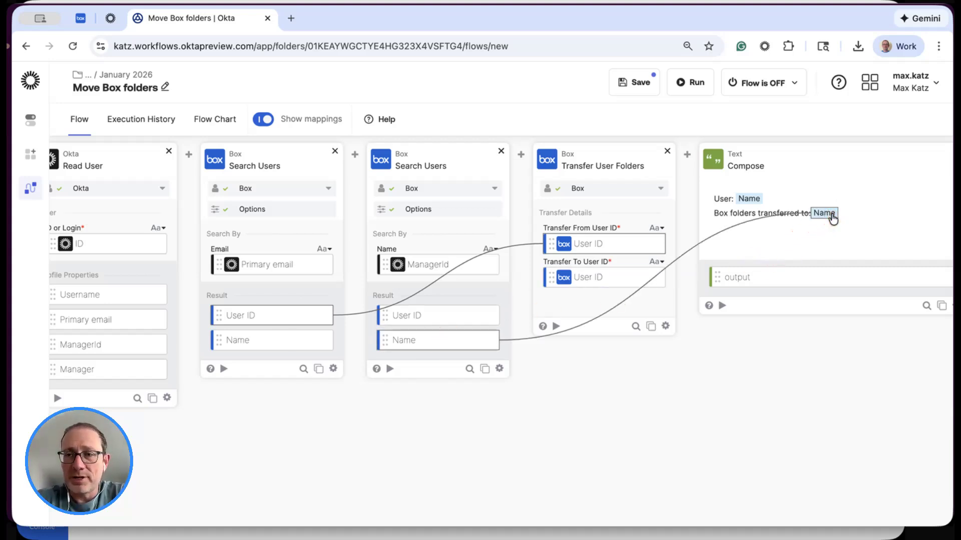
scroll(645, 366, right, 3)
click(698, 214)
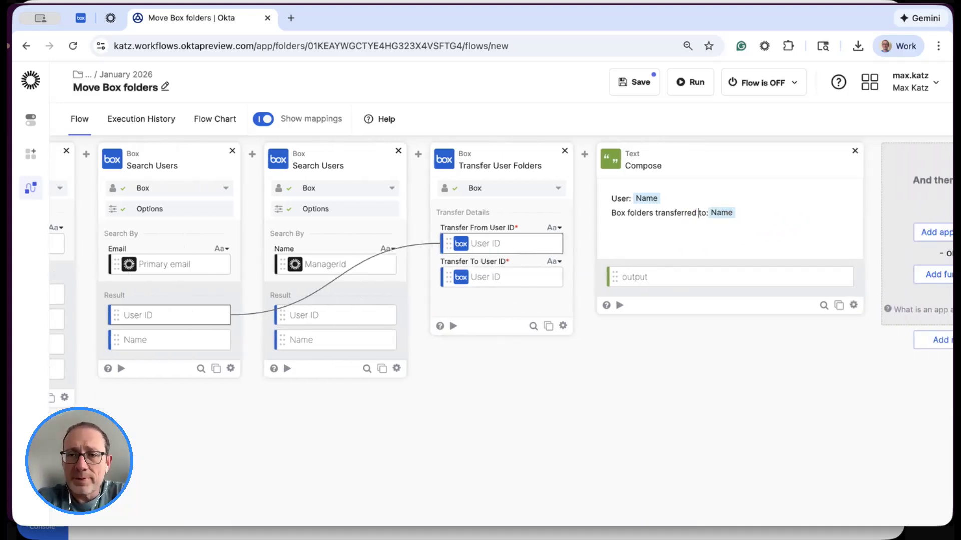
- Add the Slack Send Message to Channel action after the Compose card
scroll(621, 264, right, 5)
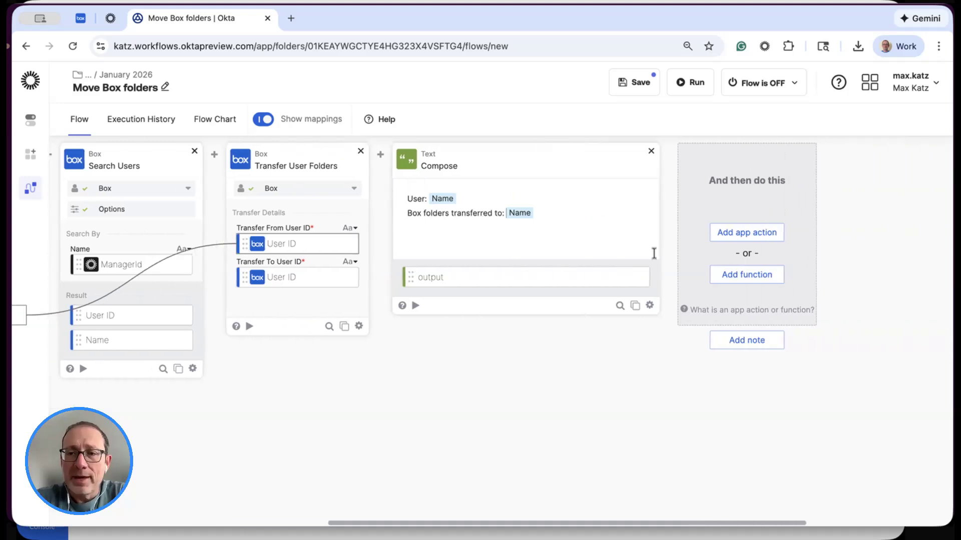
click(750, 241)
click(686, 165)
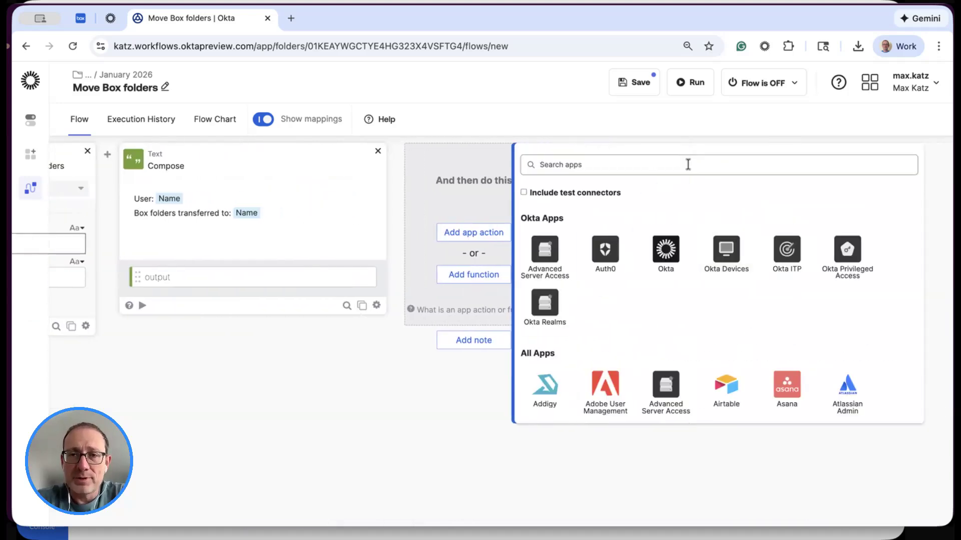
text(Slac)
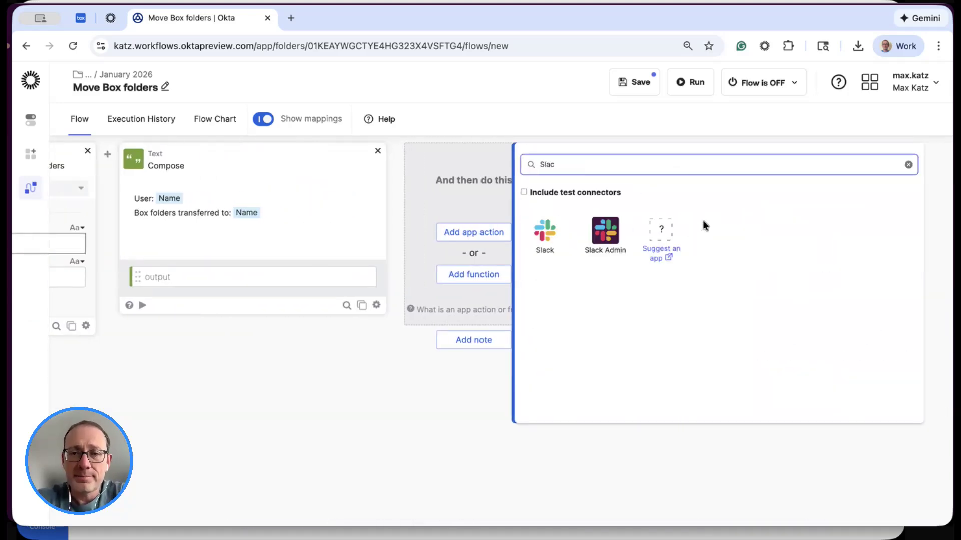
click(549, 234)
scroll(815, 261, down, 10)
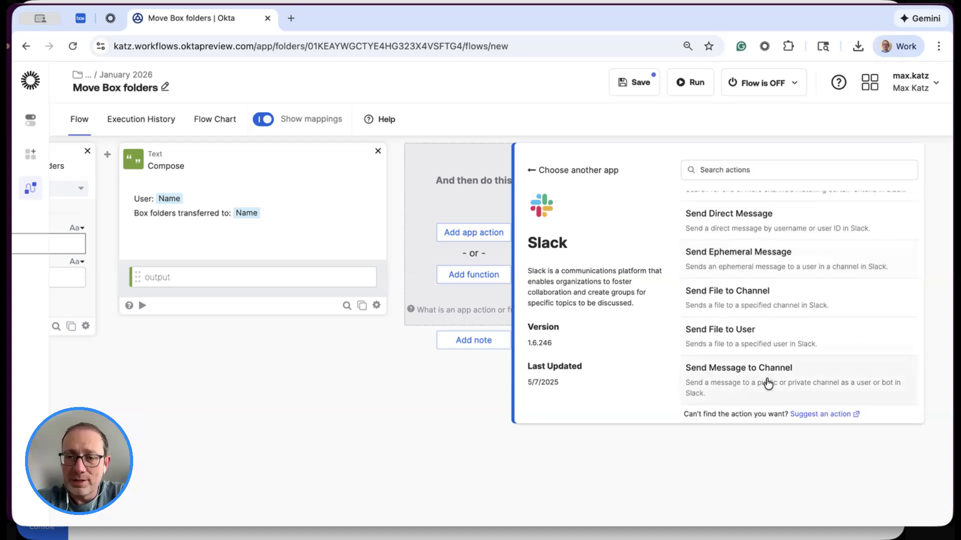
click(761, 374)
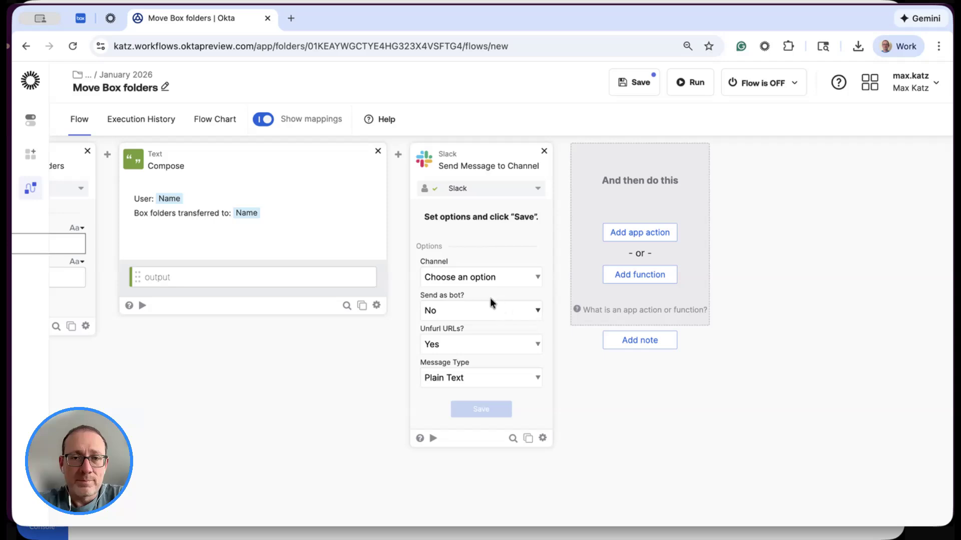
- Configure the Slack action to post to off-boarding as a bot, and save its fields with Icon Emoji included and Thread Timestamp excluded
click(506, 276)
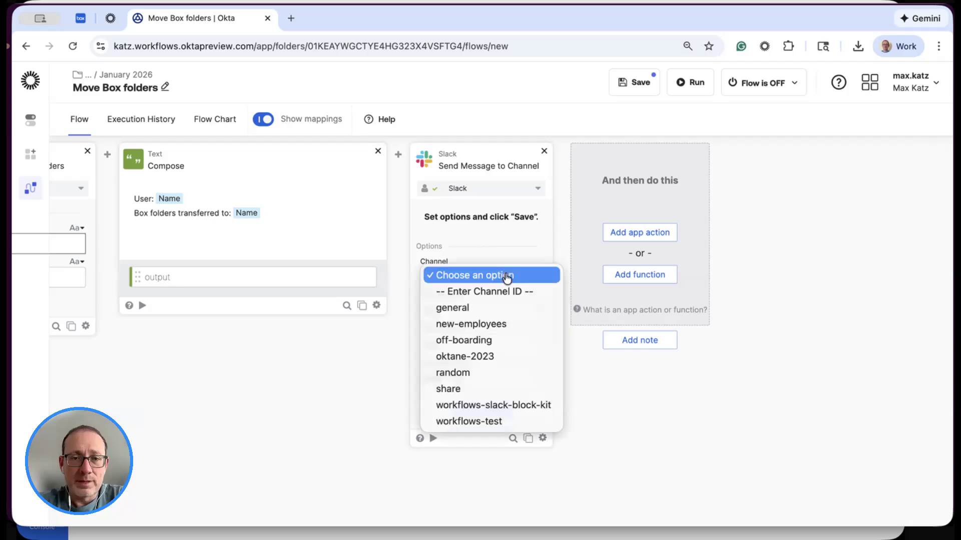
click(496, 340)
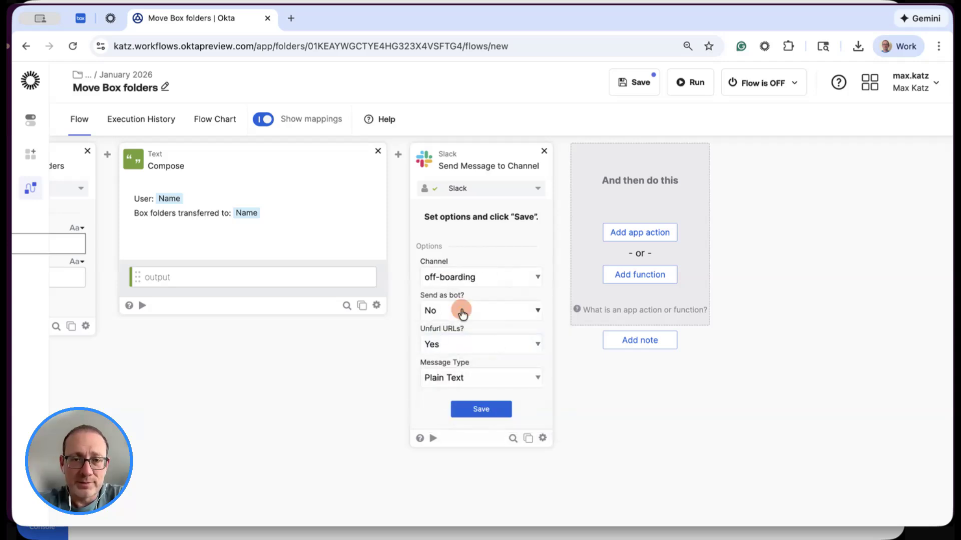
click(458, 311)
click(486, 292)
click(475, 406)
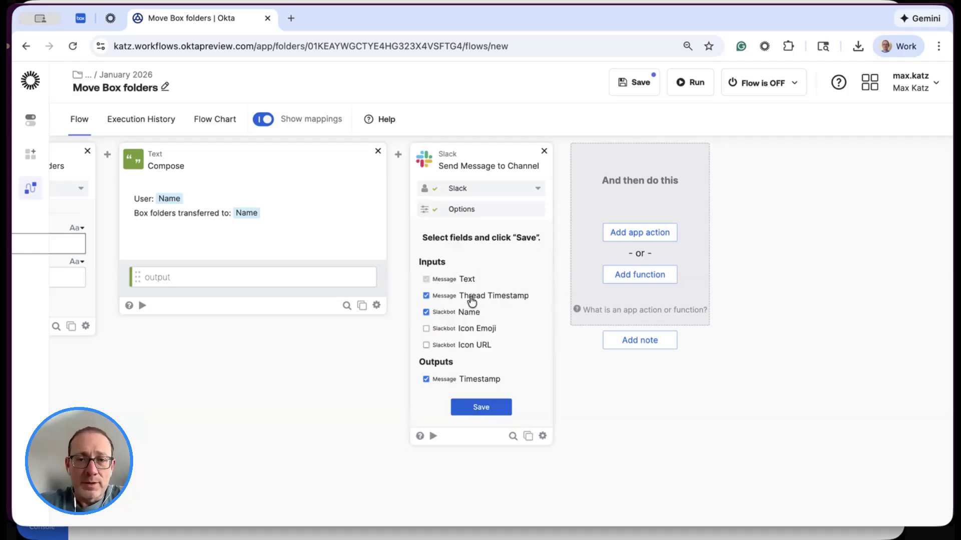
click(458, 329)
click(482, 407)
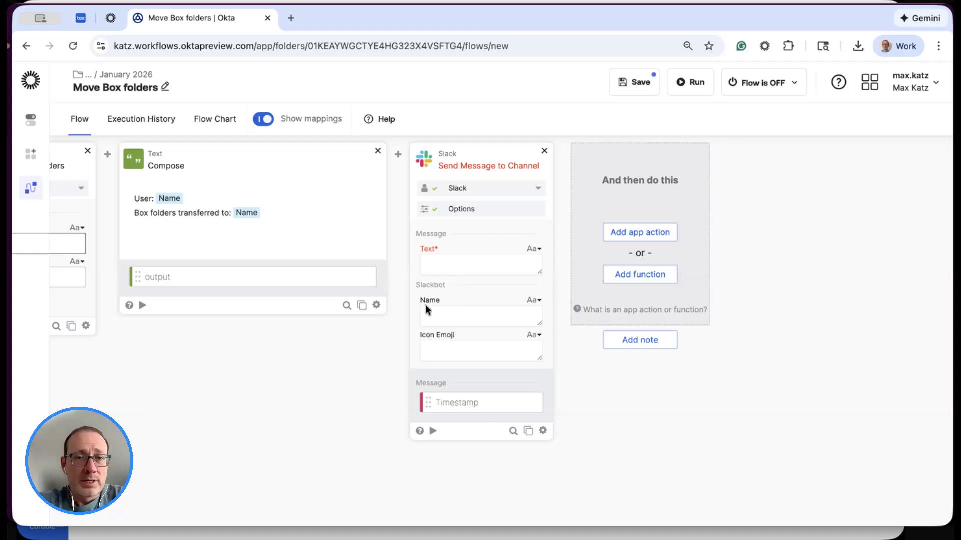
- Map the Compose output to the Slack message Text, set the Slackbot Name to Off-boarding, and add an icon emoji
click(263, 281)
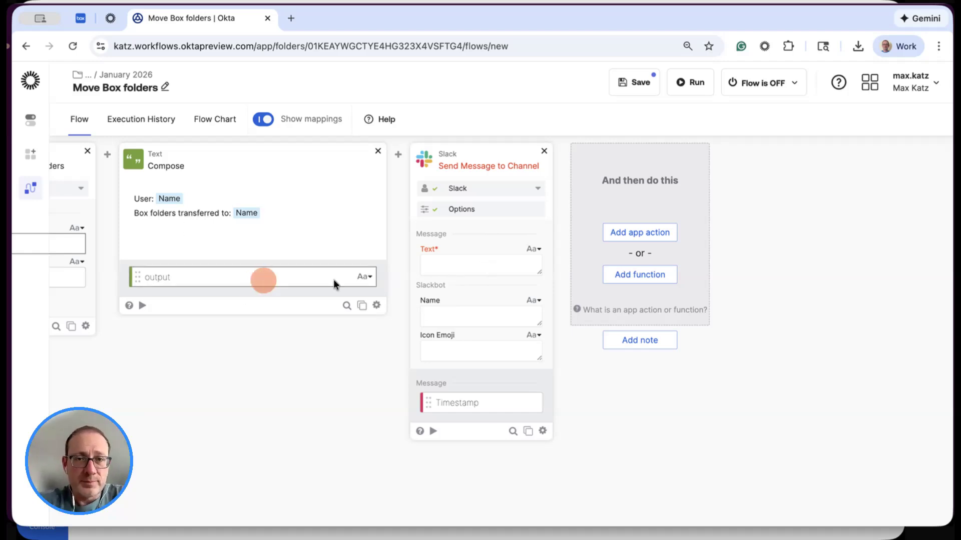
drag(333, 279, 461, 265)
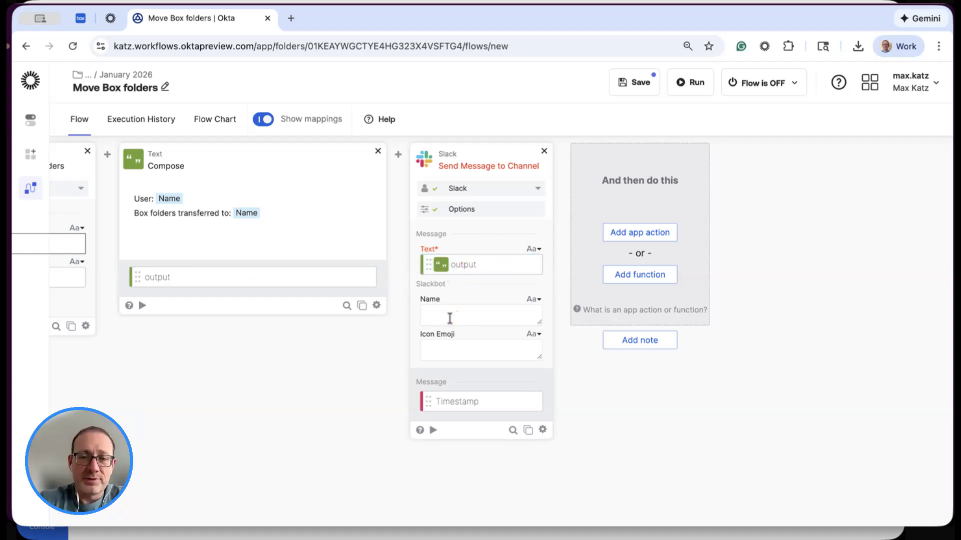
click(450, 318)
text(Off-boarding)
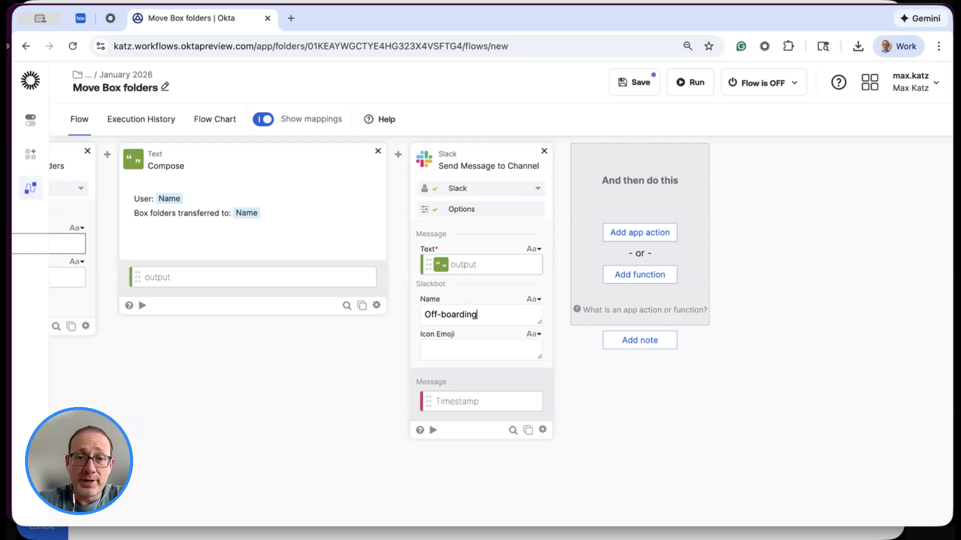
click(447, 351)
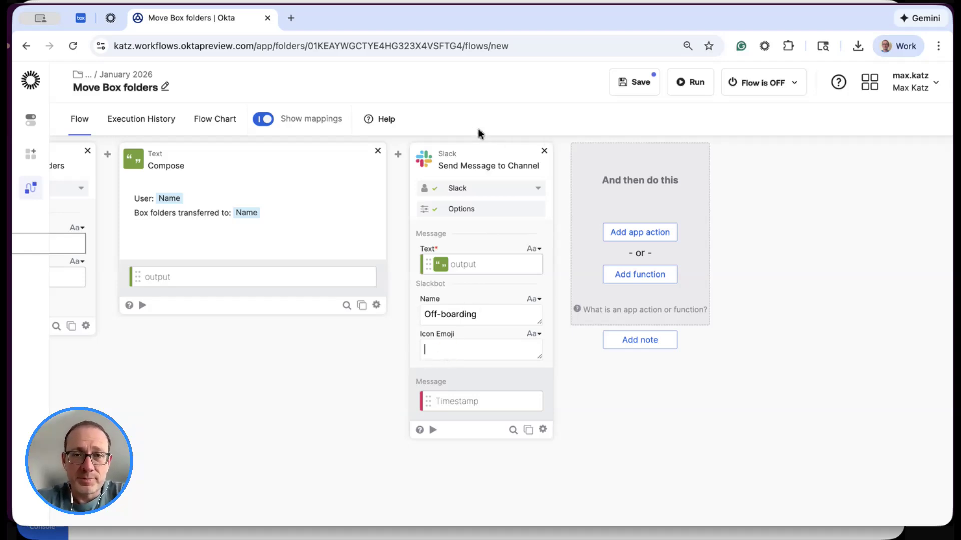
- Save the Move Box folders flow and review its finished cards
click(638, 84)
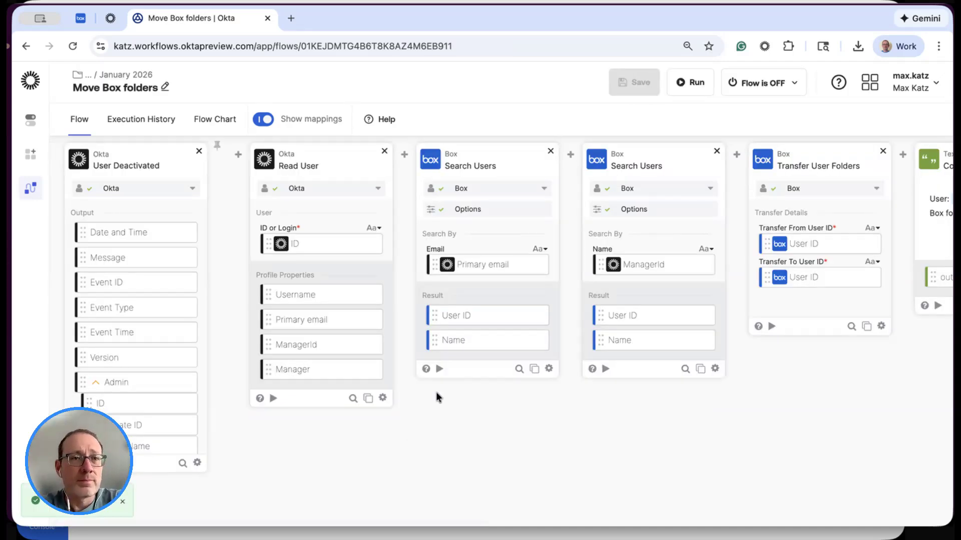
scroll(437, 392, right, 8)
scroll(436, 392, right, 5)
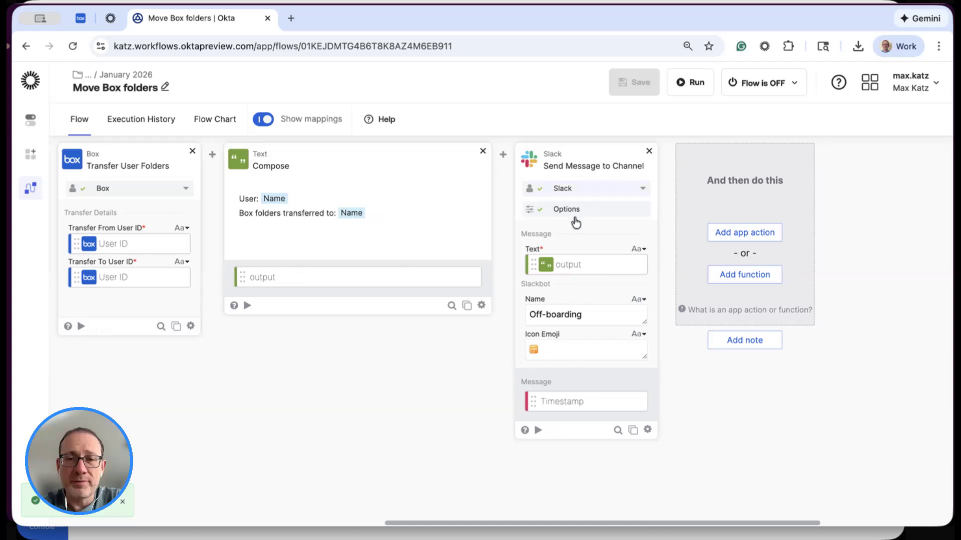
scroll(377, 350, left, 3)
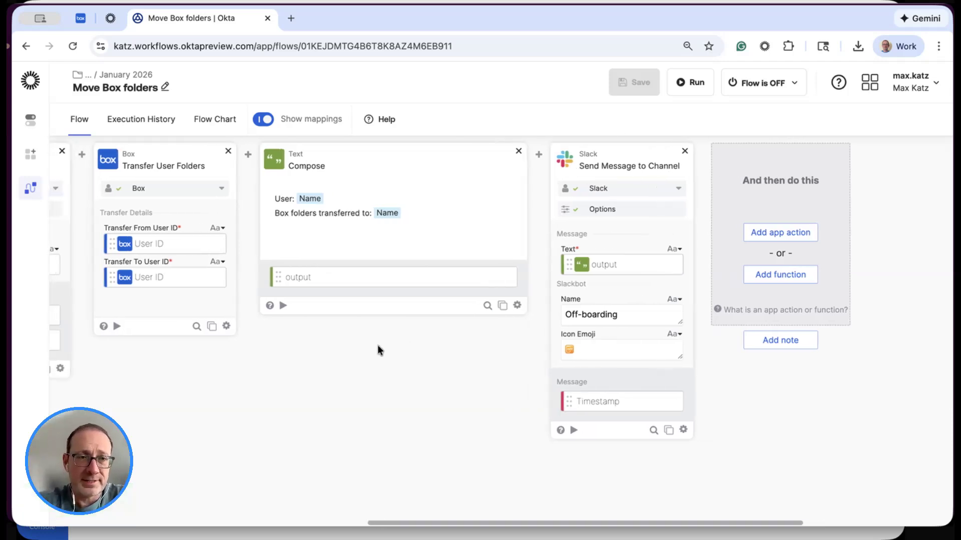
- Test the Slack Send Message to Channel card alone with the text Hello, and check the off-boarding channel in Slack
scroll(378, 349, right, 3)
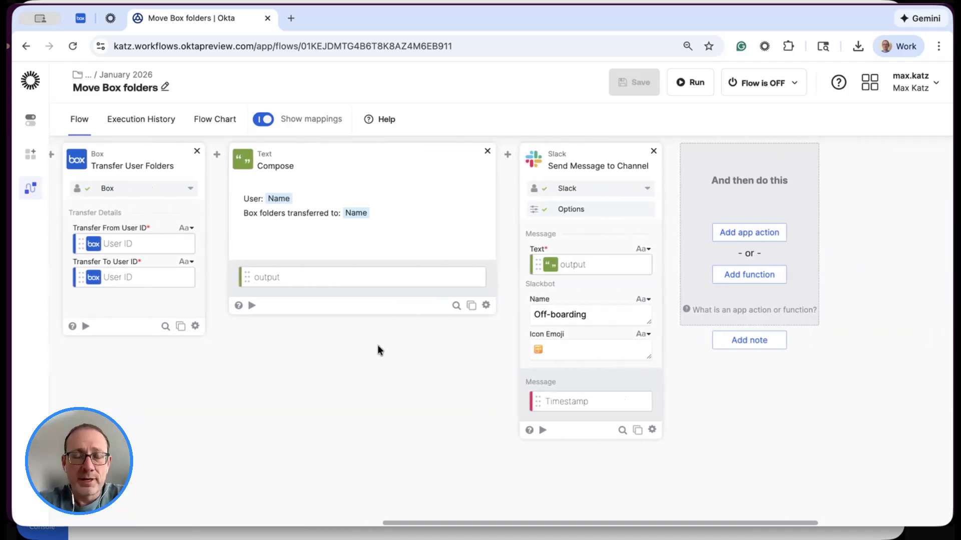
click(543, 431)
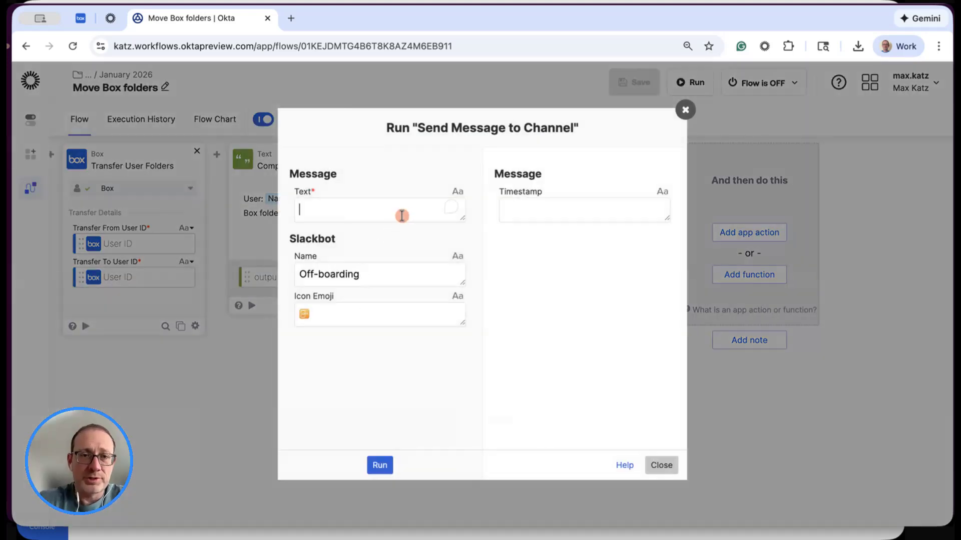
text(Hello)
click(381, 463)
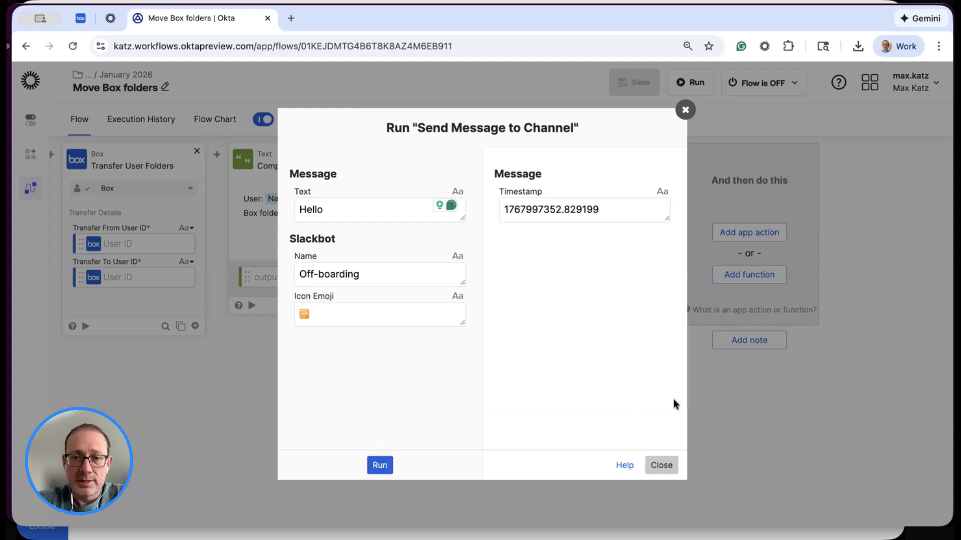
click(662, 465)
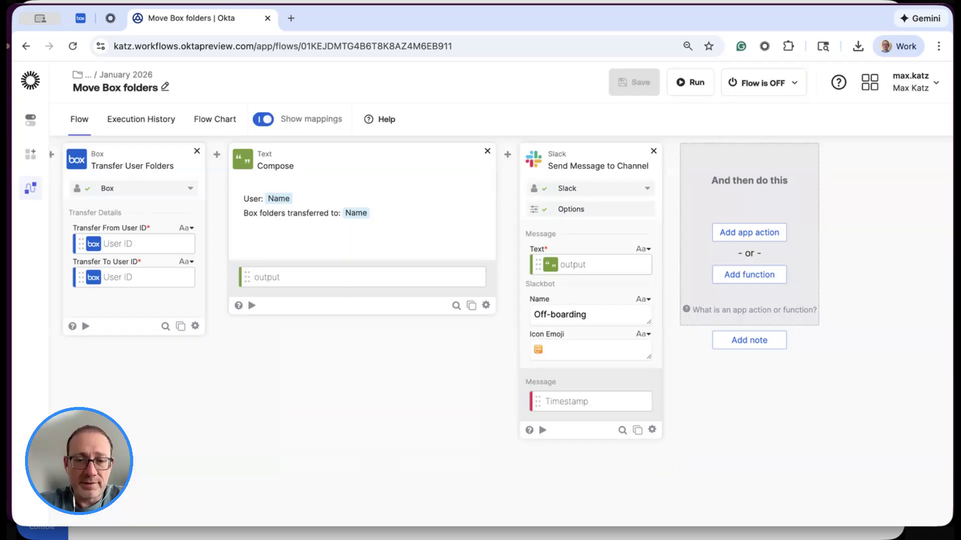
key(super+Tab)
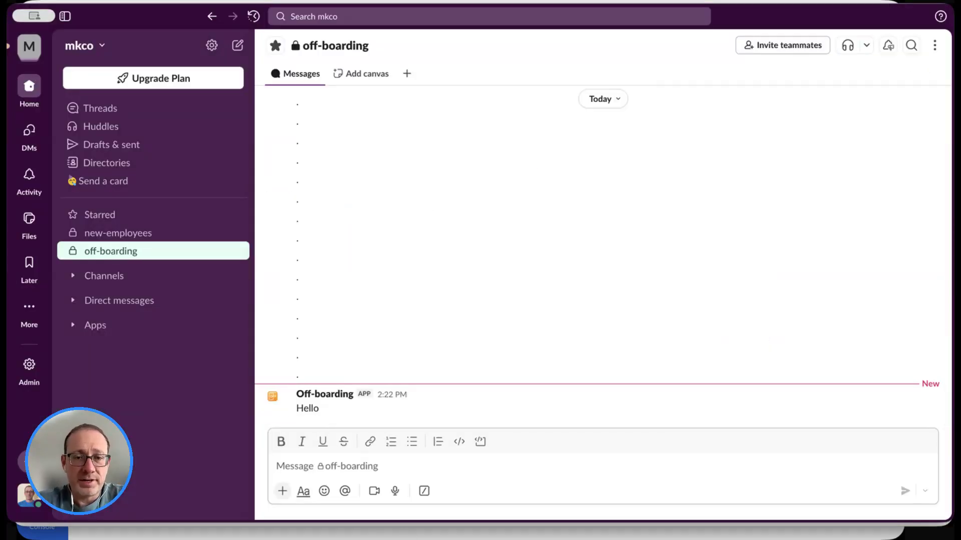
key(super+Tab)
- Test the first Box Search Users card alone with the off-boarded user's email, and close the test dialog
scroll(376, 376, left, 10)
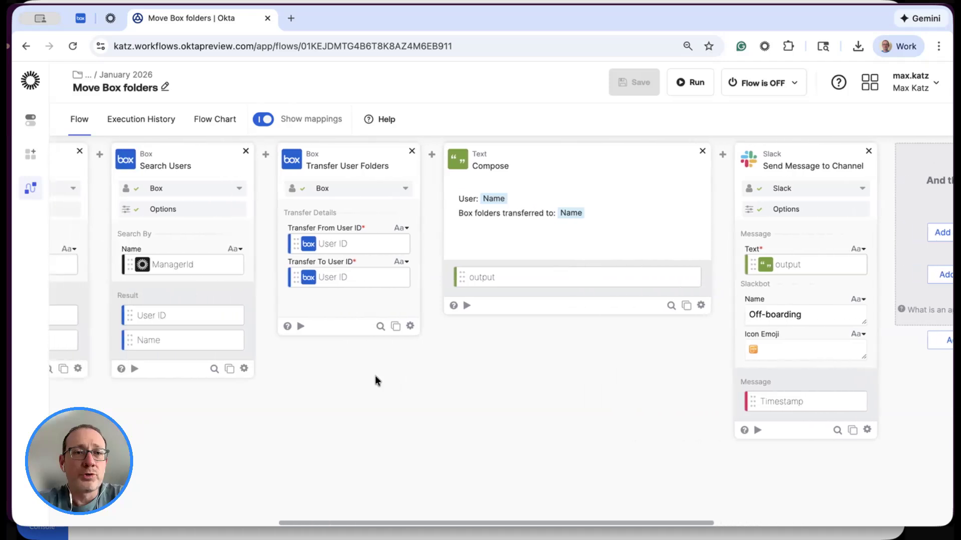
scroll(376, 379, left, 5)
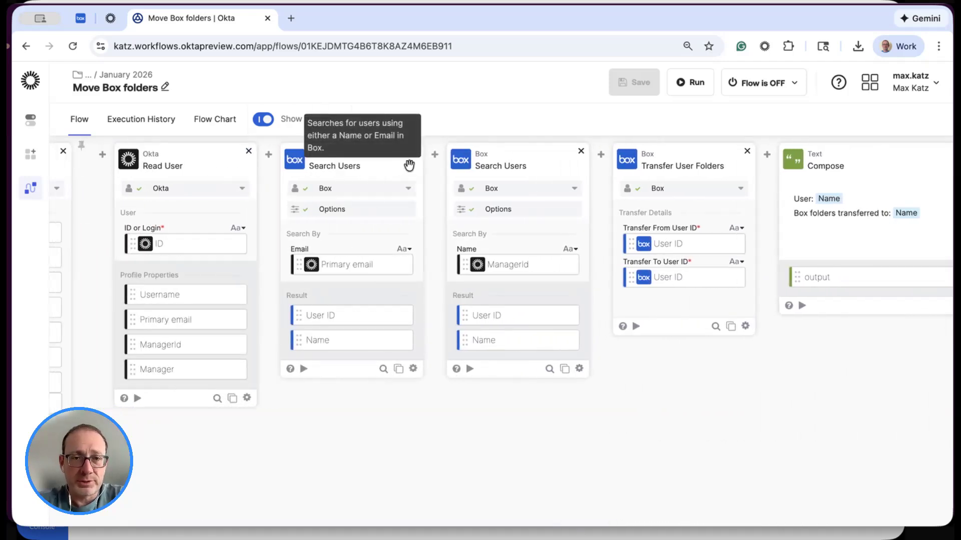
click(304, 369)
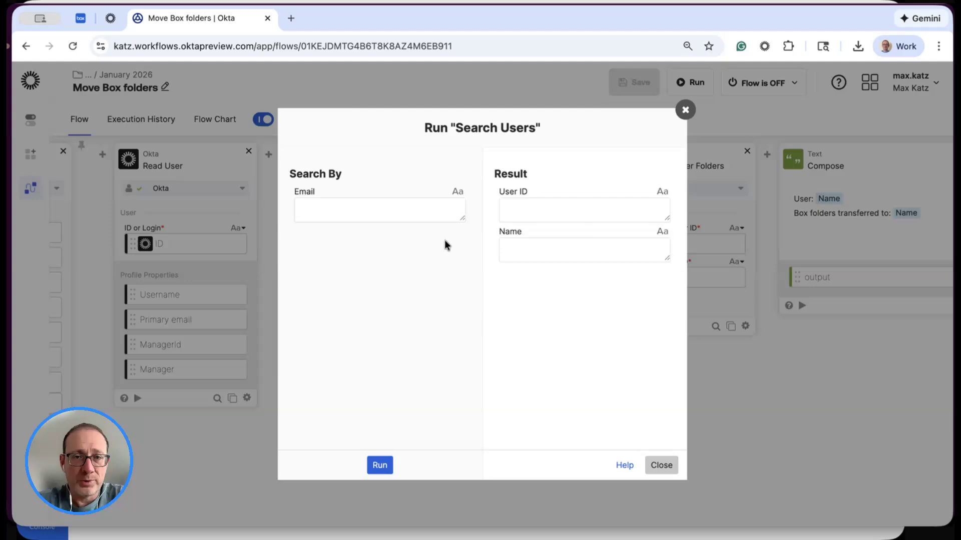
click(417, 209)
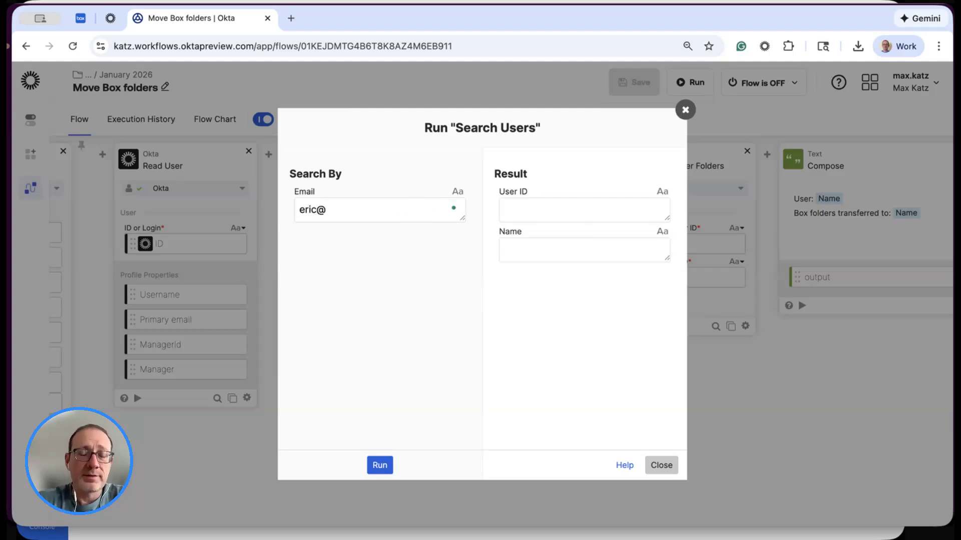
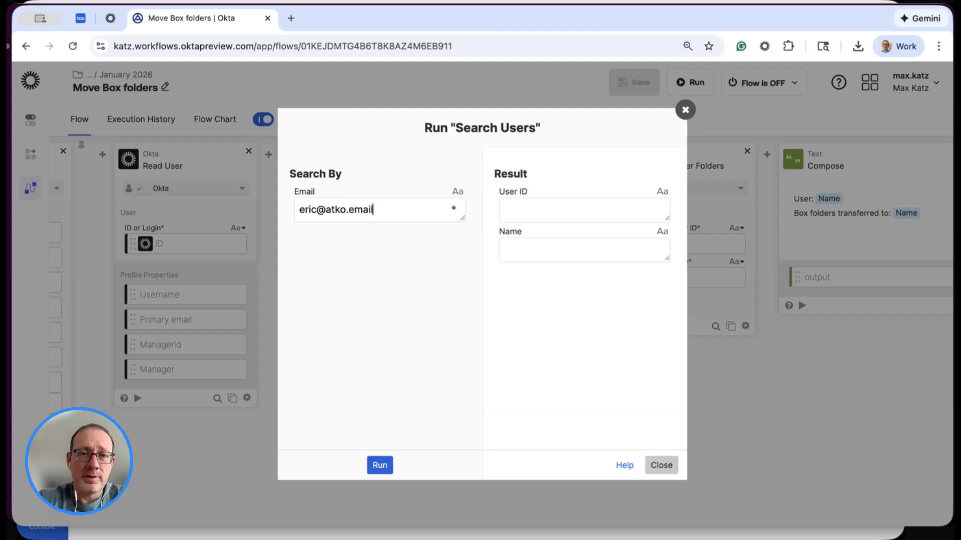
click(379, 466)
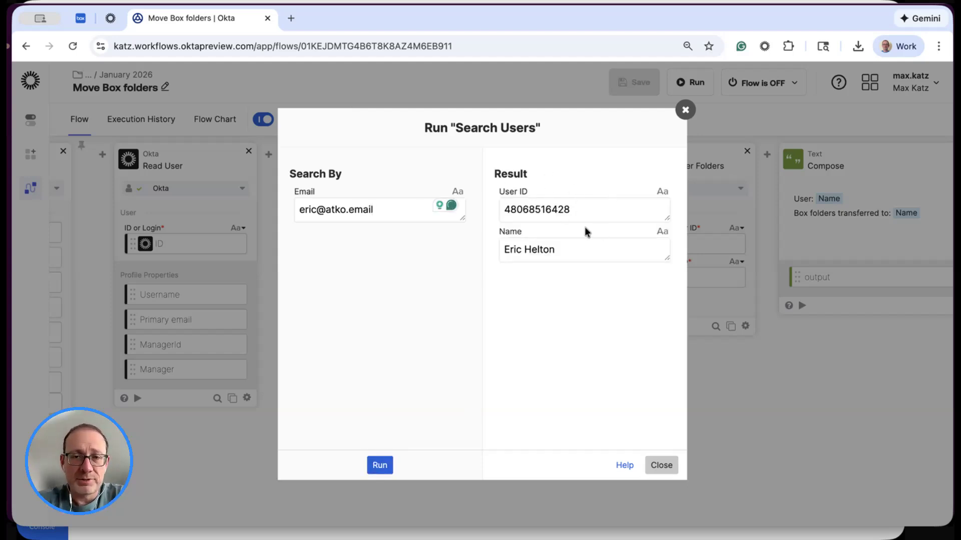
click(661, 465)
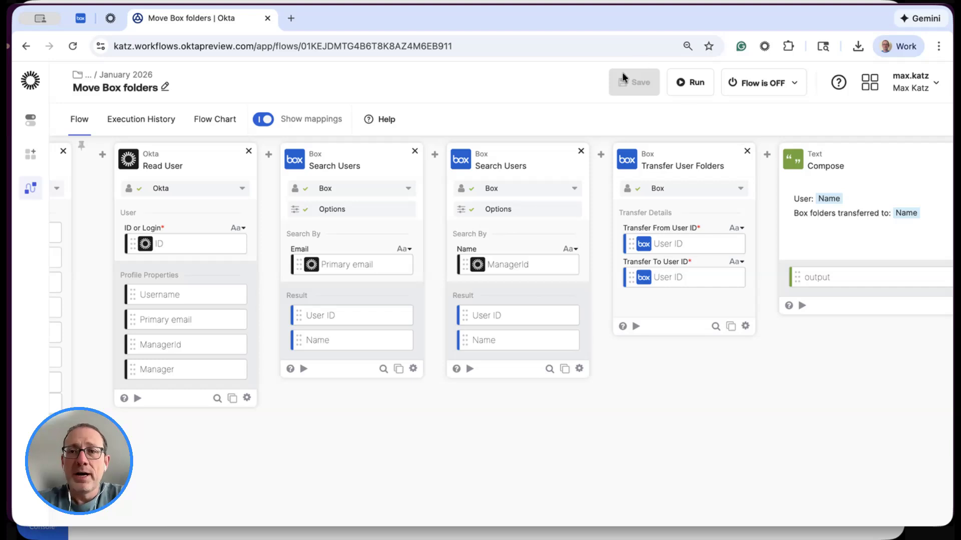
- Turn on the Move Box folders flow and reopen it from the January 2026 folder
click(791, 85)
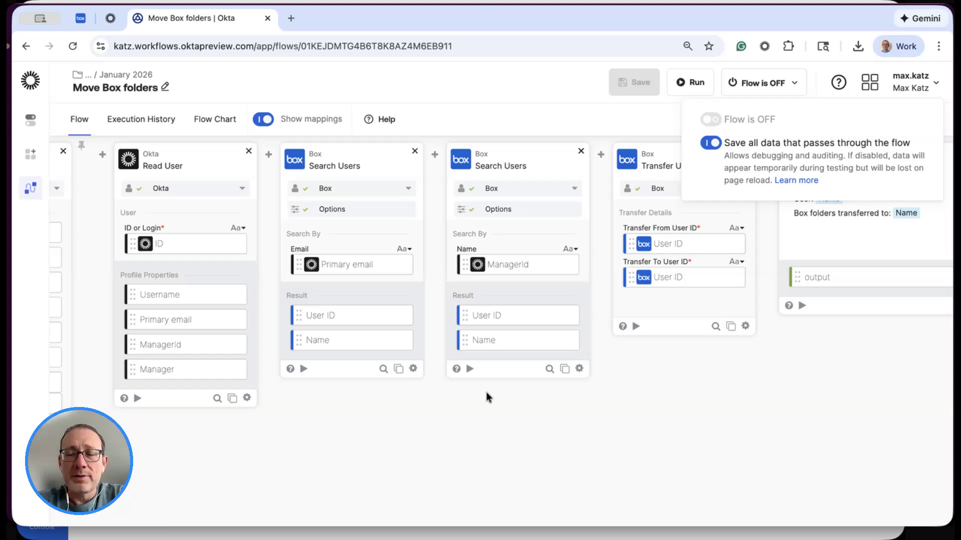
scroll(479, 411, left, 5)
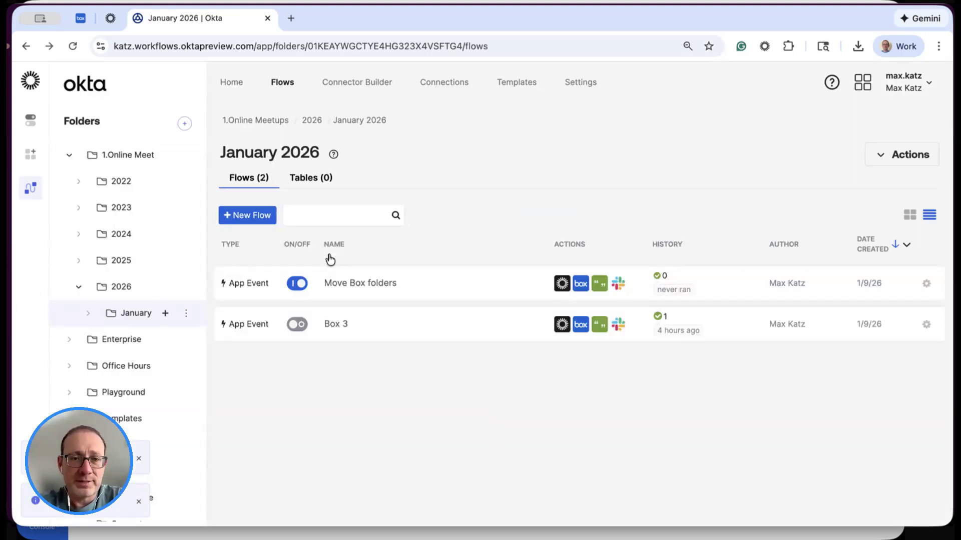
click(359, 281)
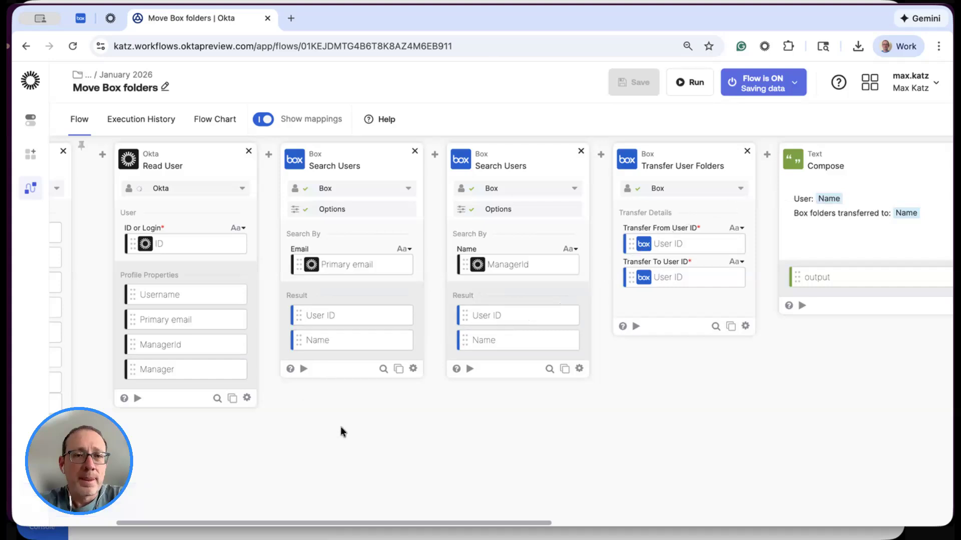
scroll(362, 433, left, 5)
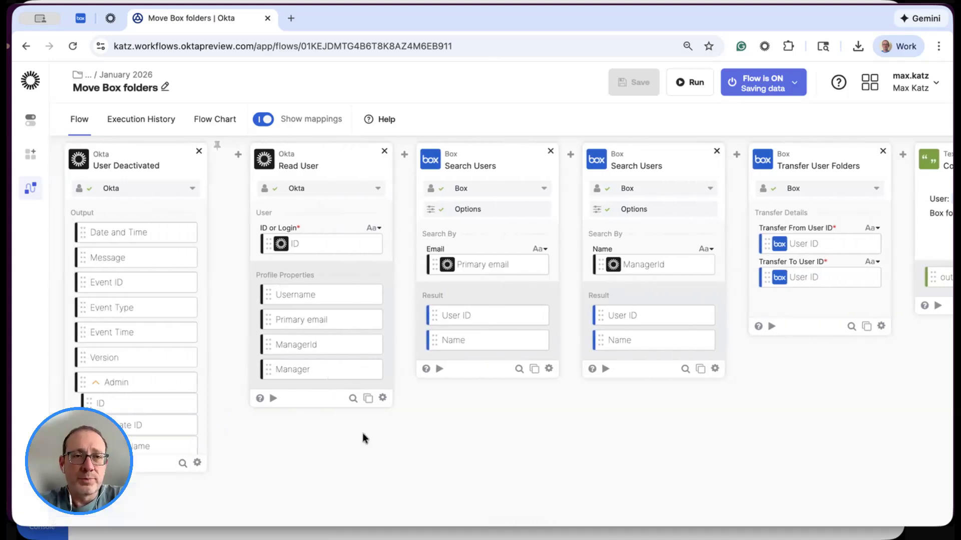
- Reactivate the deactivated test user in the Okta Admin Console, and check the account's status in the people list
click(110, 21)
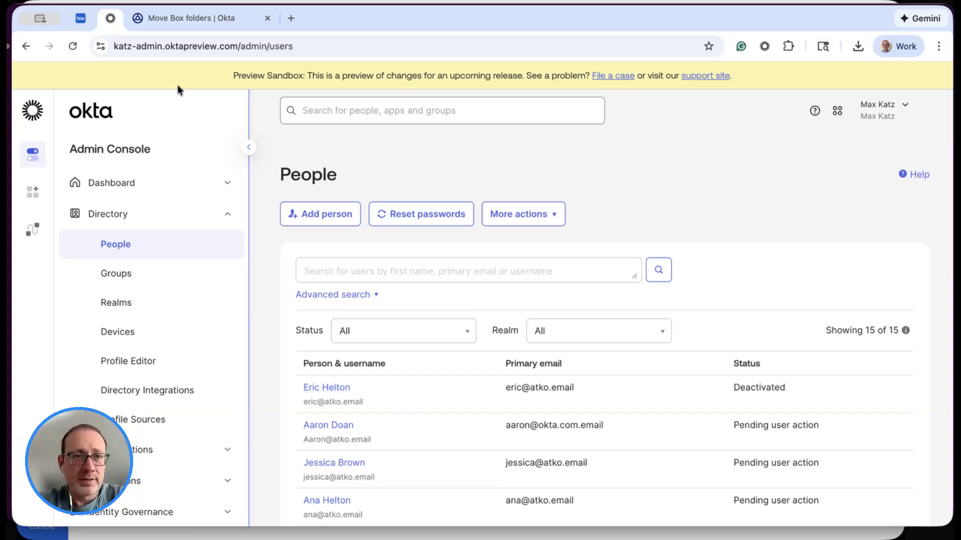
click(72, 47)
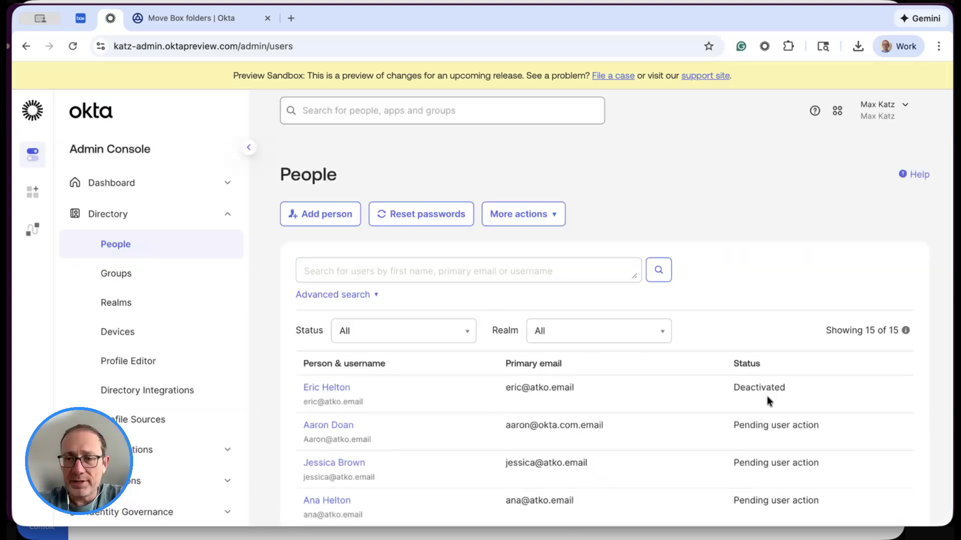
click(314, 388)
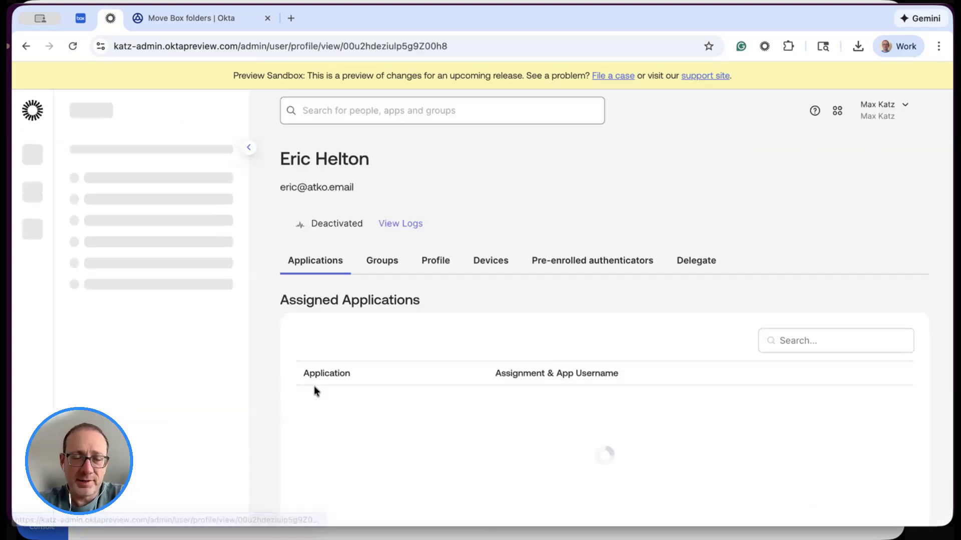
click(314, 229)
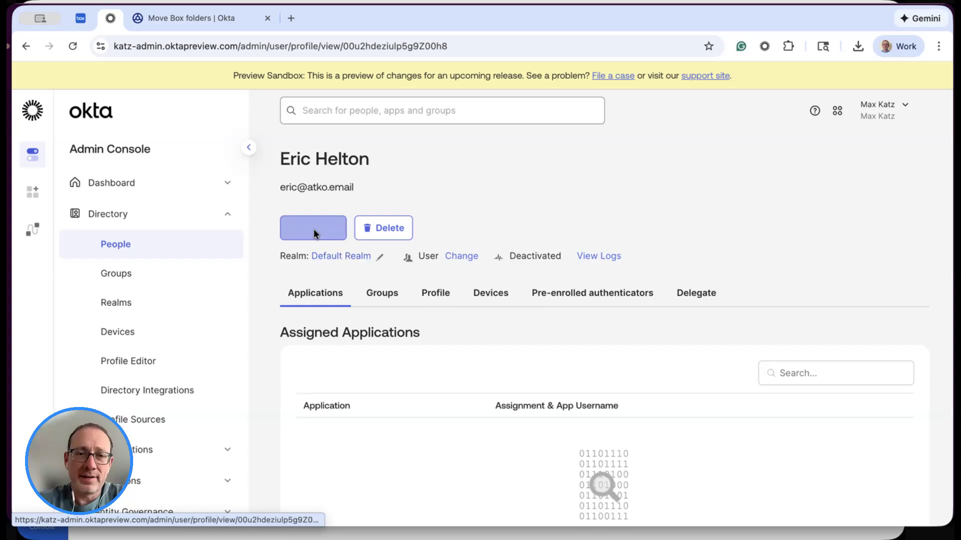
click(585, 353)
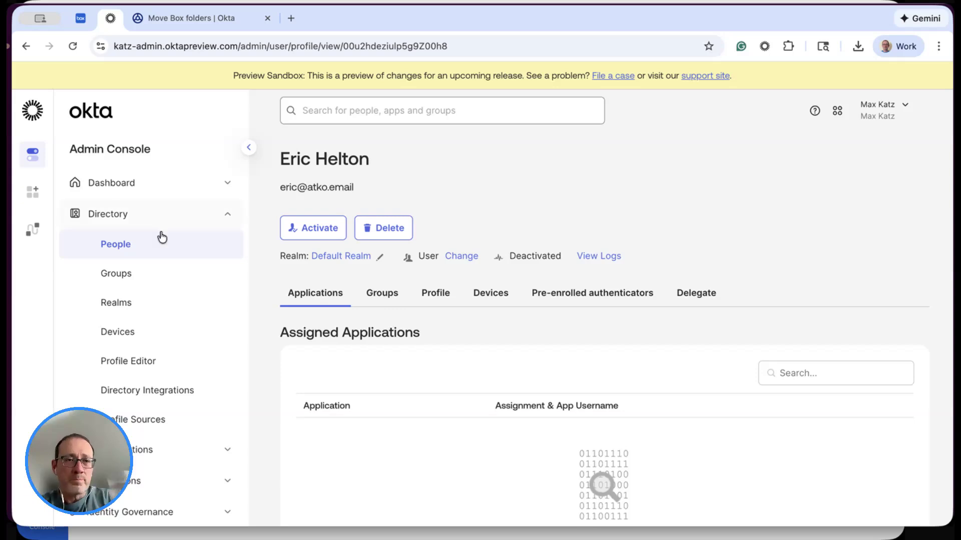
click(122, 244)
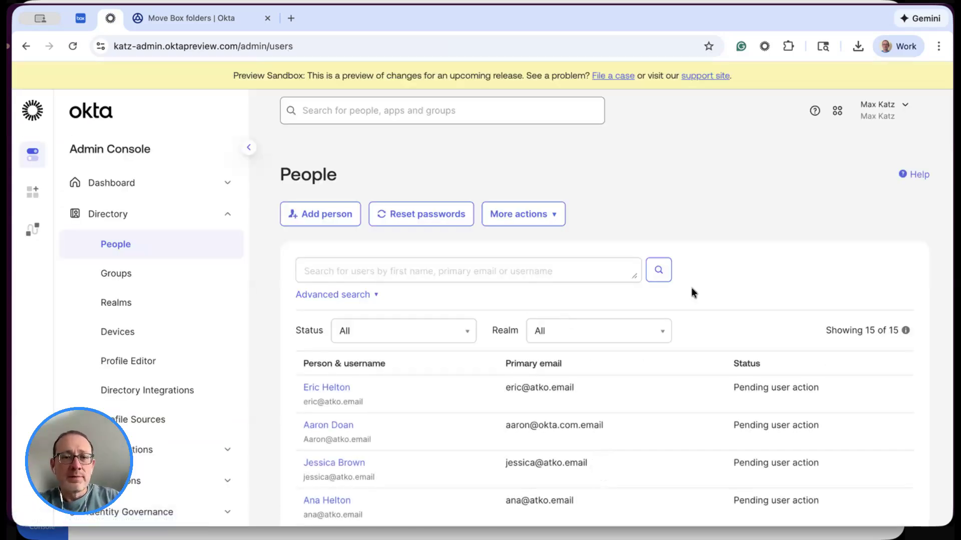
scroll(690, 289, down, 1)
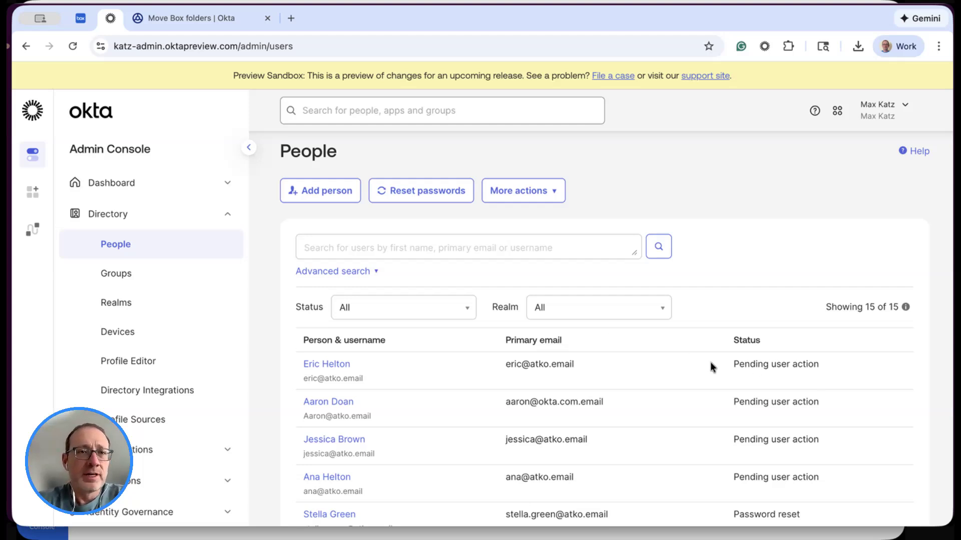
- Check the flow's execution history and the Box files of both the test user and the manager, returning to the history
click(221, 16)
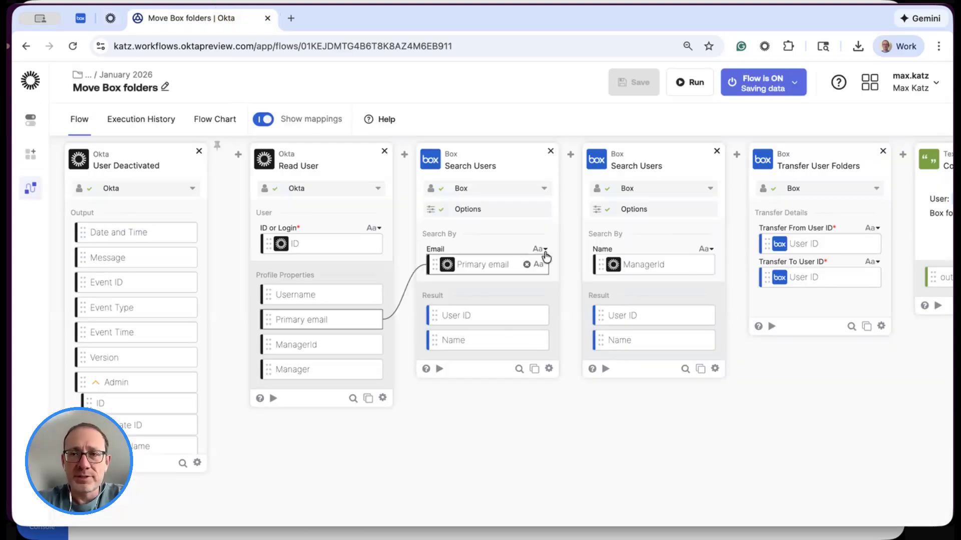
click(141, 121)
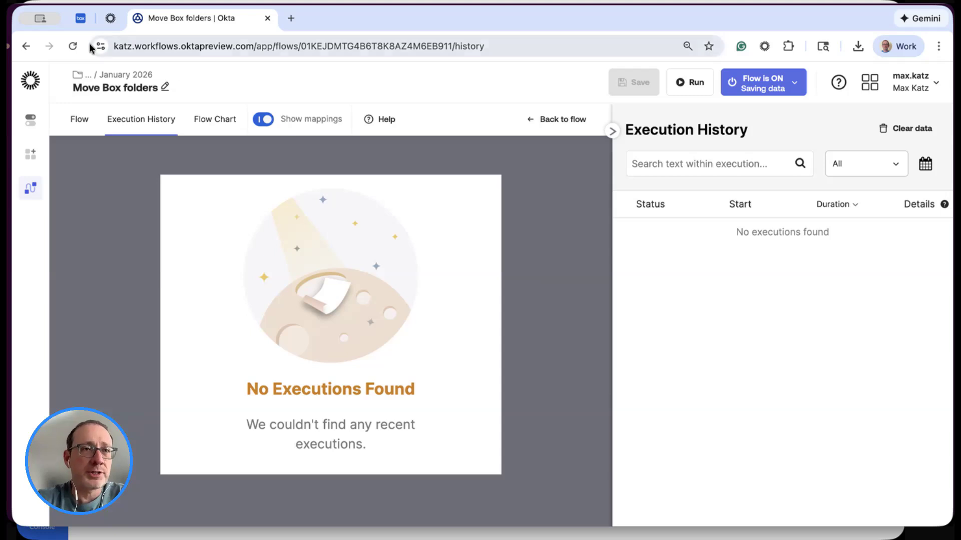
click(80, 18)
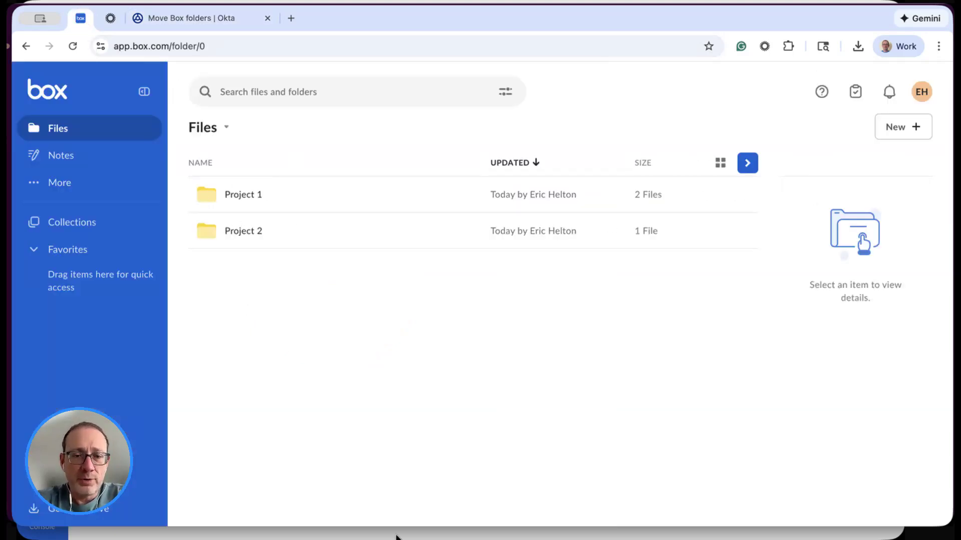
click(320, 533)
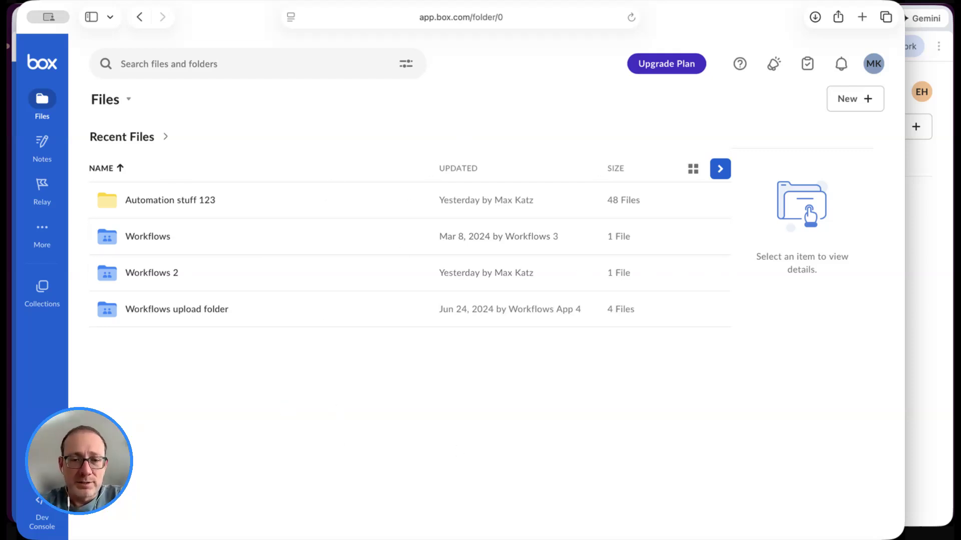
key(super+Tab)
click(232, 17)
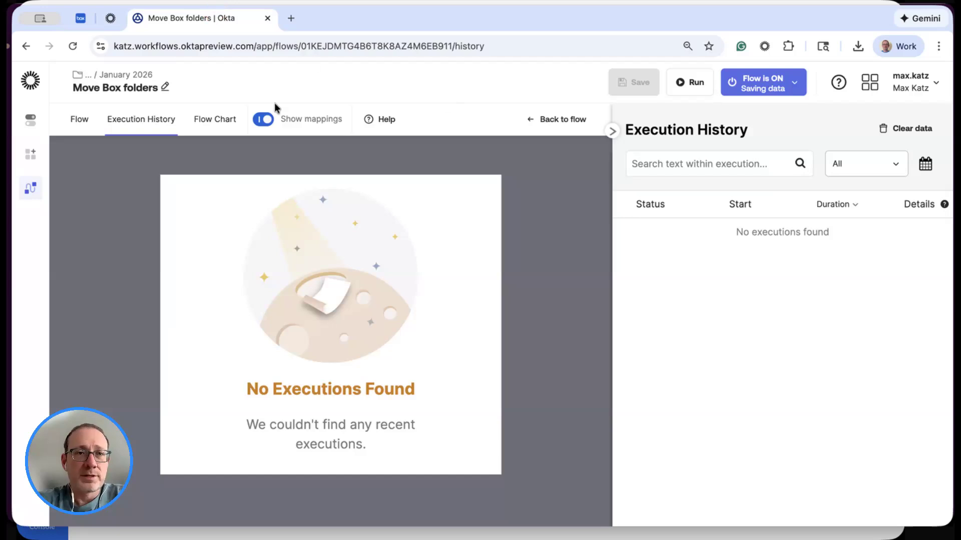
- Deactivate the test user in the Okta Admin Console to trigger the flow, and return to the flow's execution history
click(110, 18)
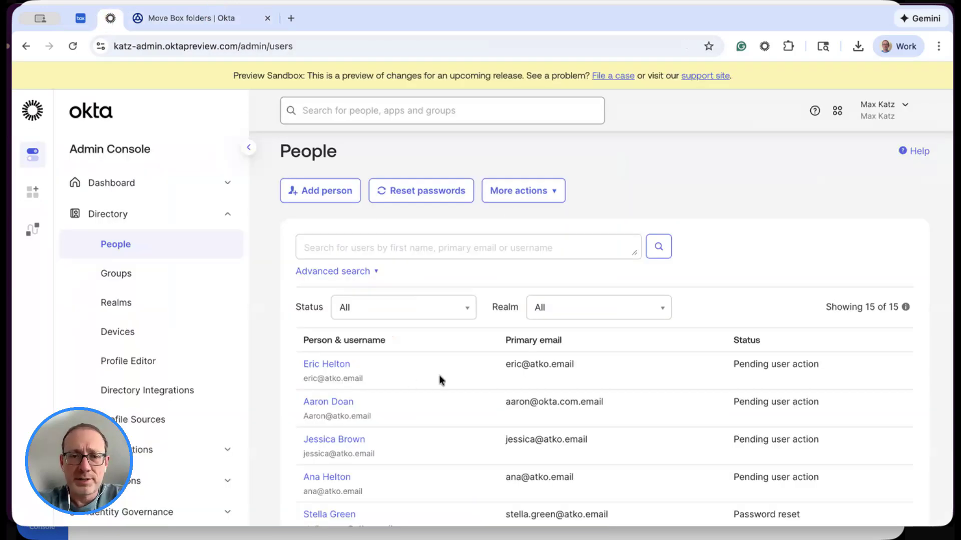
click(334, 364)
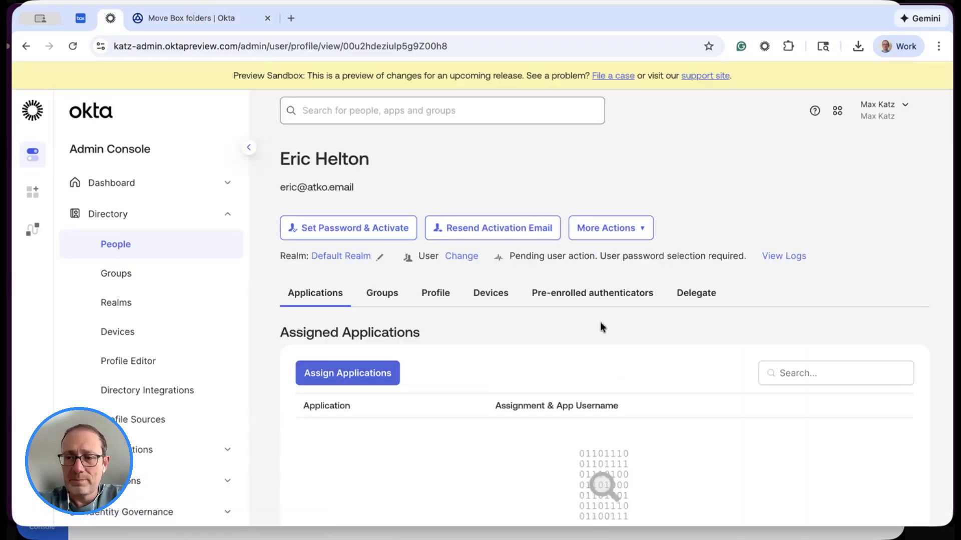
click(645, 230)
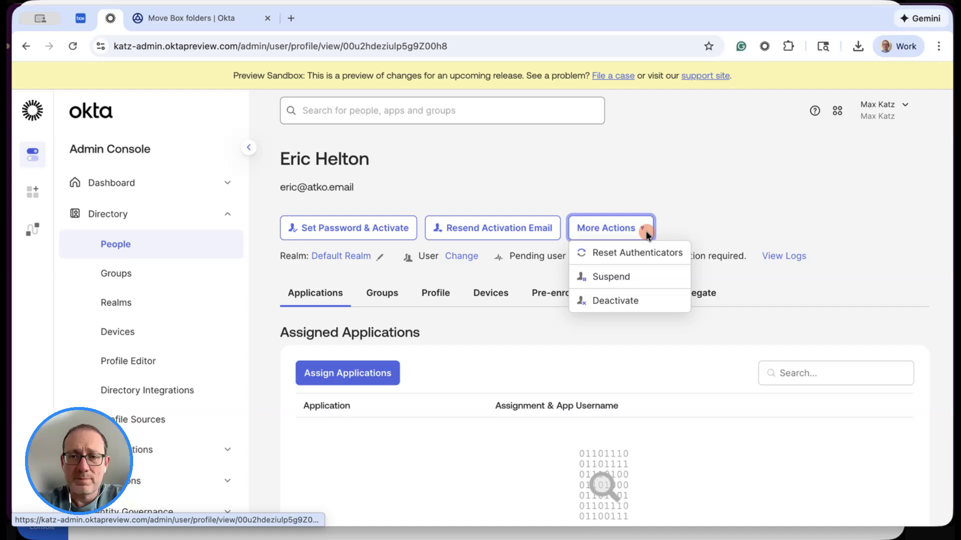
click(644, 301)
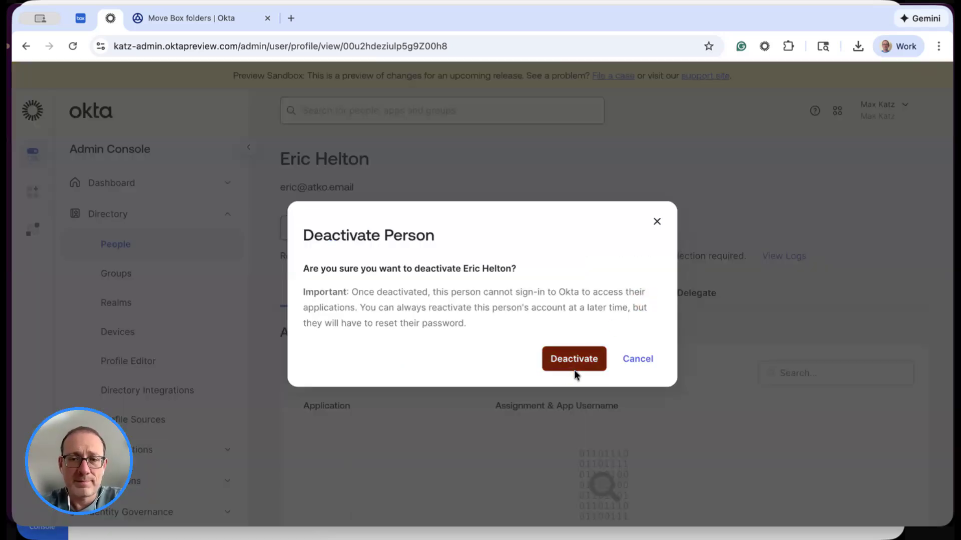
click(592, 366)
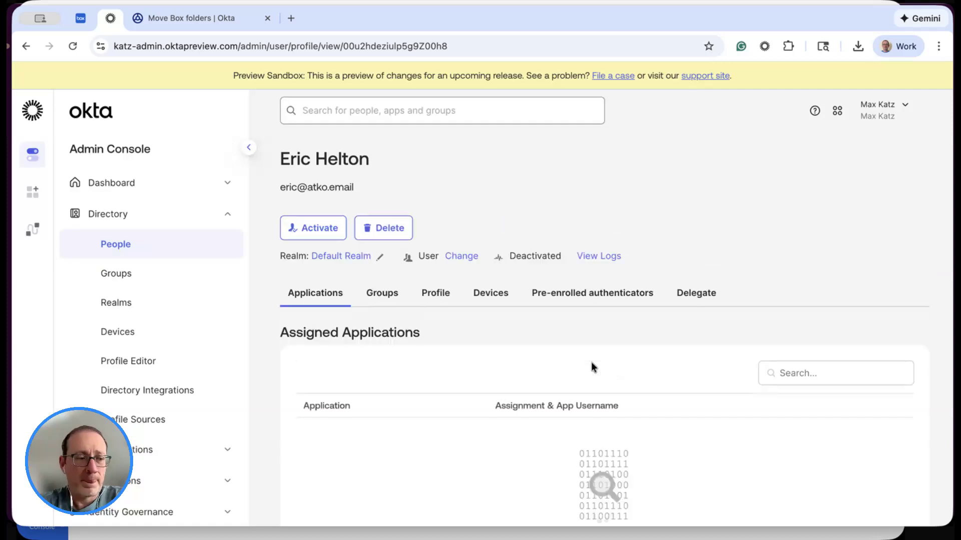
click(186, 23)
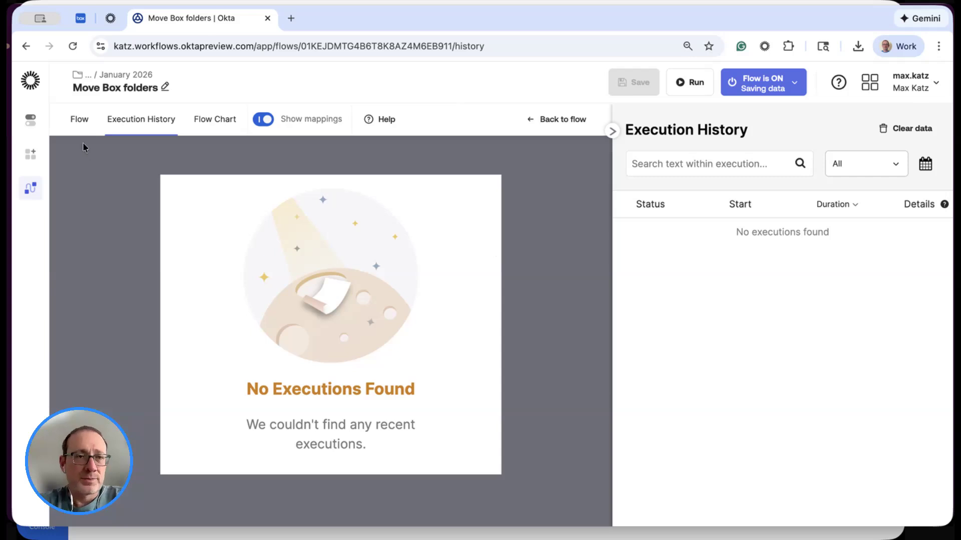
- Refresh the flow's execution history and examine the triggered run's cards from User Deactivated through Send Message to Channel
click(78, 120)
click(152, 123)
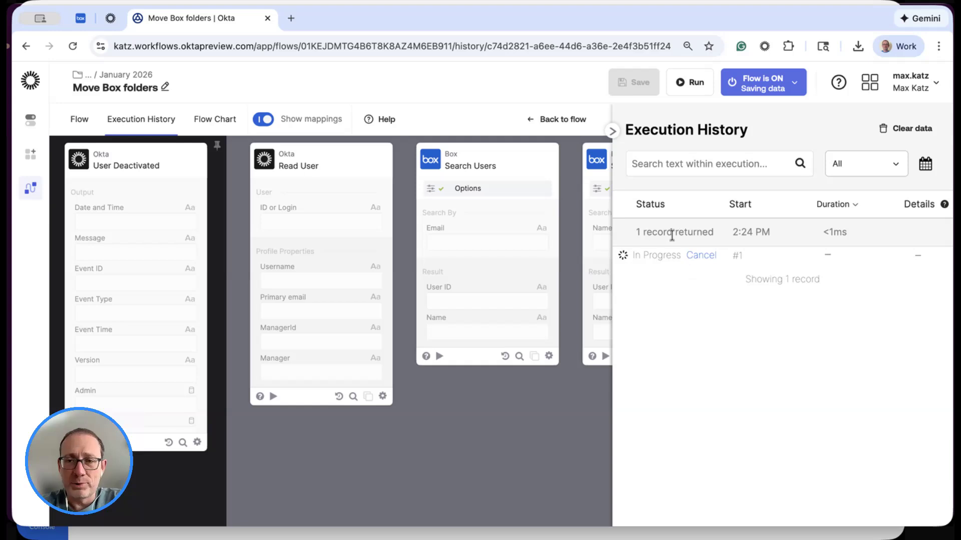
click(78, 121)
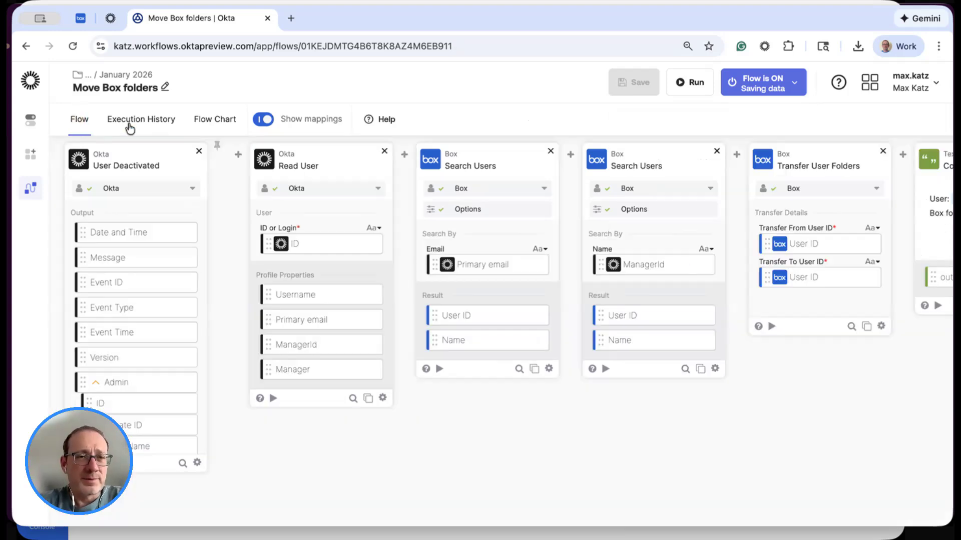
click(130, 121)
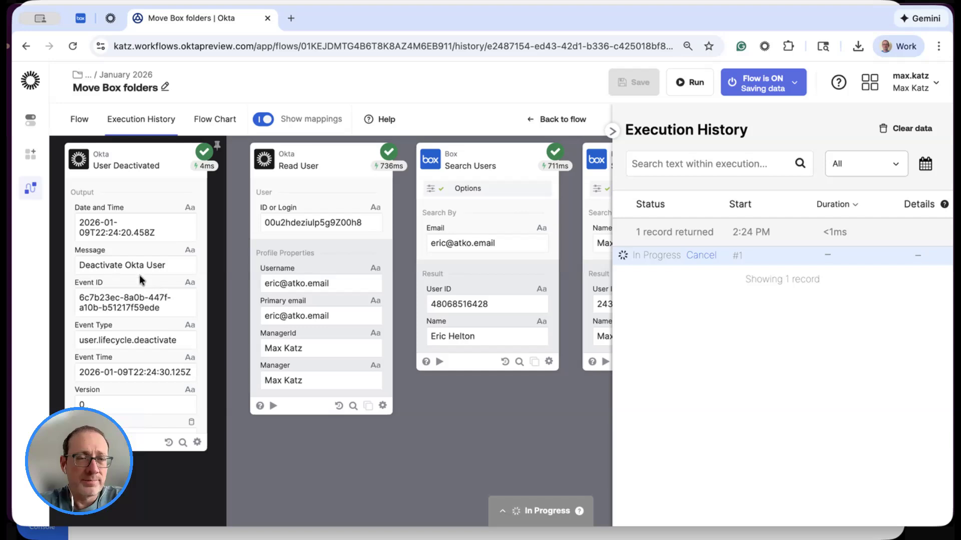
scroll(157, 247, right, 5)
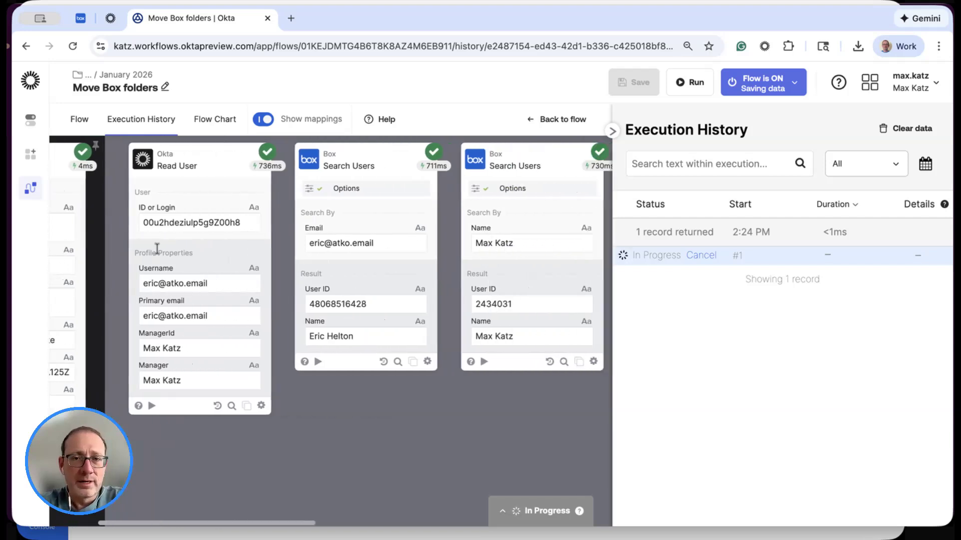
scroll(157, 248, right, 13)
scroll(157, 248, right, 6)
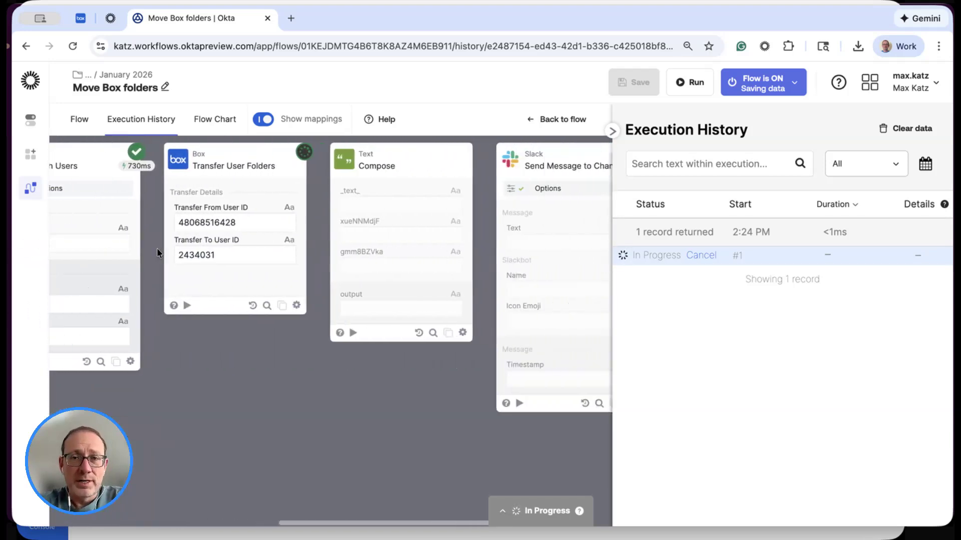
scroll(157, 248, right, 4)
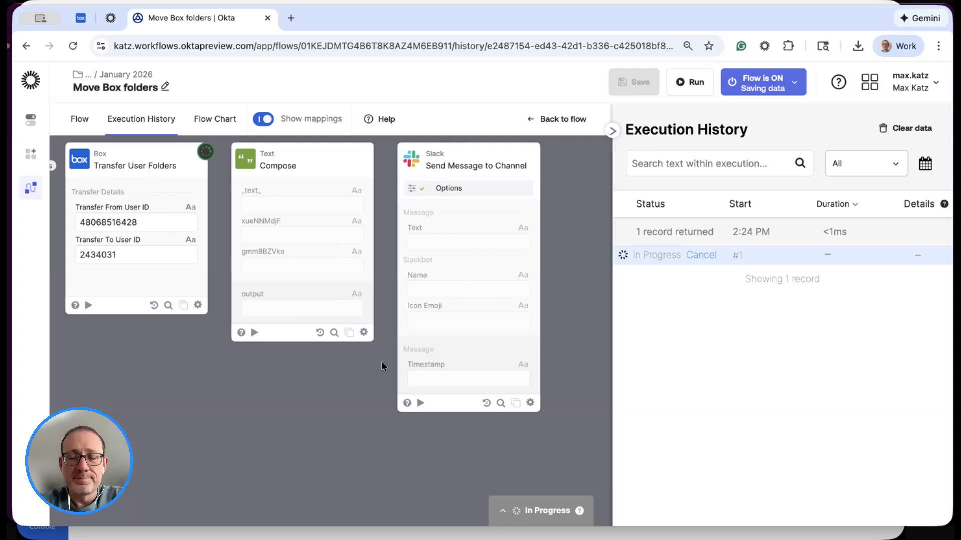
scroll(342, 405, left, 1)
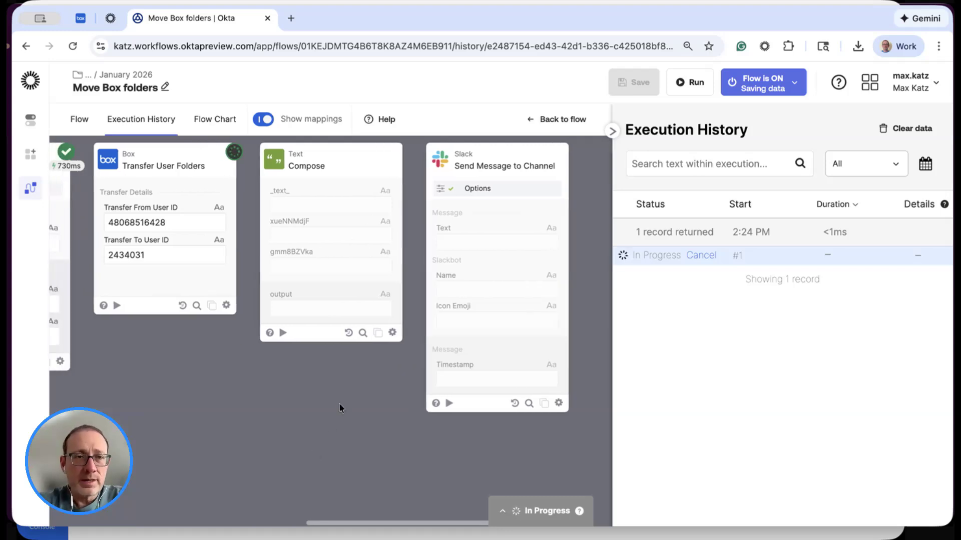
- Reload the execution history and check the run's Transfer User Folders, Compose and Send Message to Channel cards
click(80, 120)
click(133, 123)
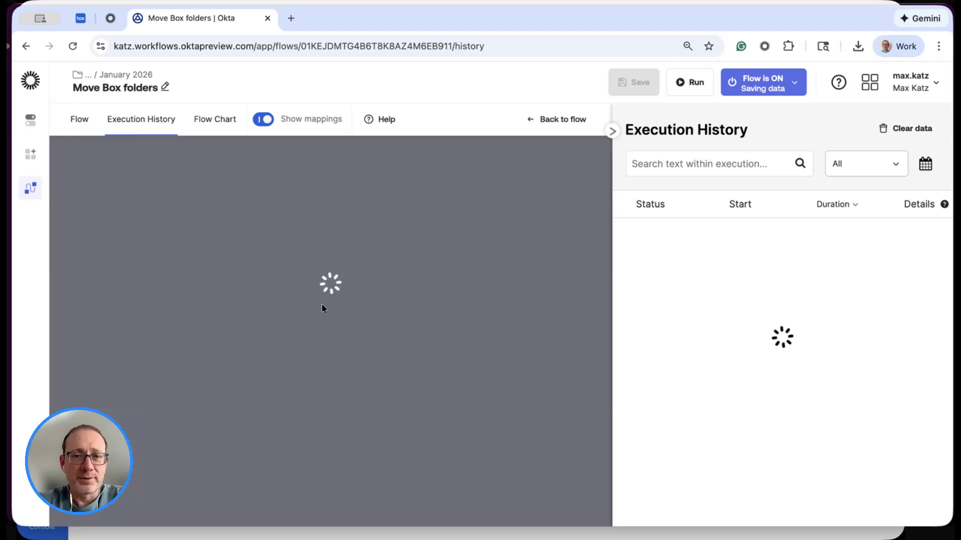
scroll(322, 303, right, 5)
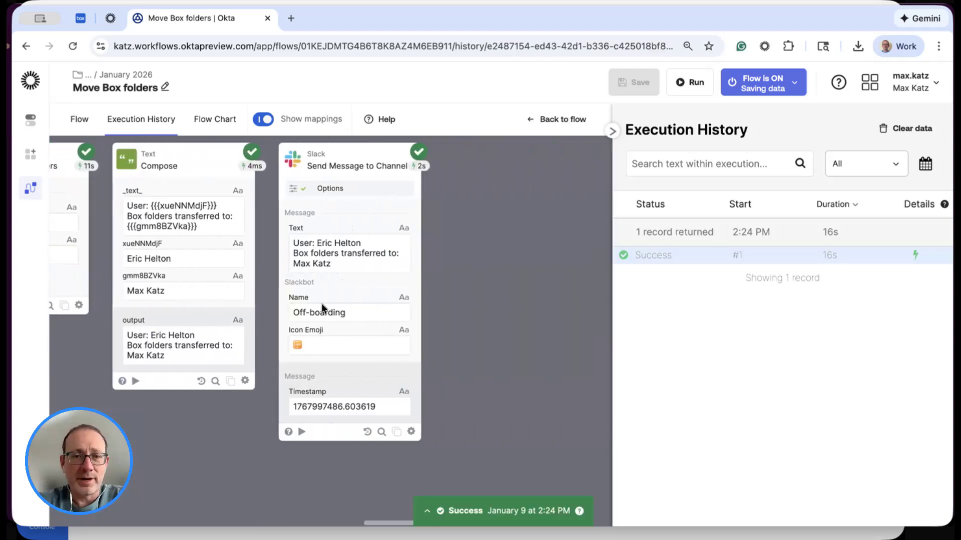
scroll(334, 317, left, 3)
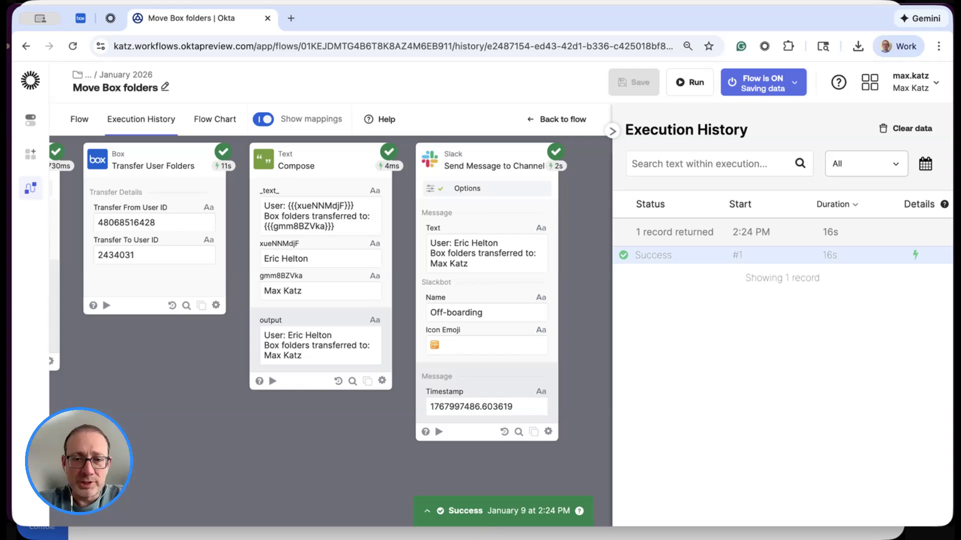
- Switch to Slack, read the newest Off-boarding message in the off-boarding channel, and return to the execution history
key(super+Tab)
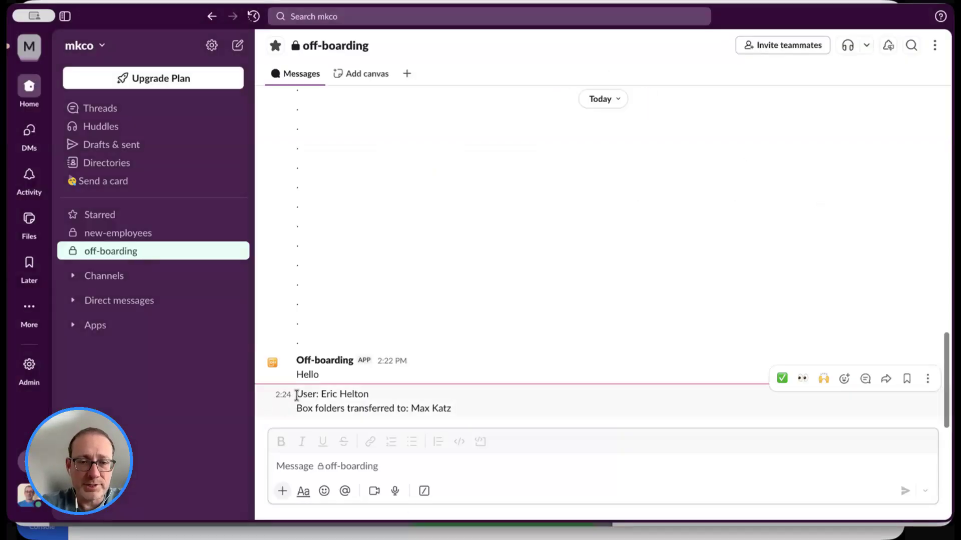
drag(297, 395, 445, 403)
click(467, 414)
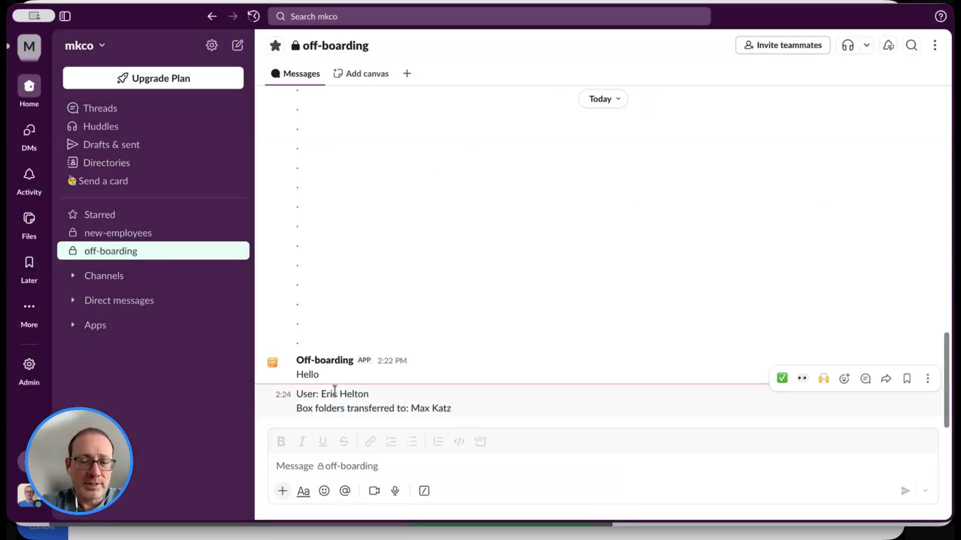
key(super+Tab)
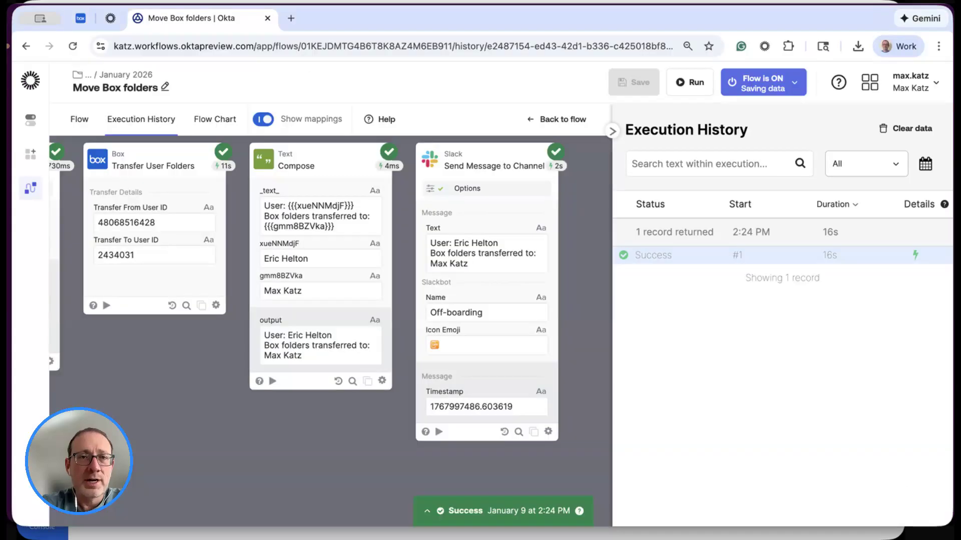
- Reload the Box files of the deactivated test user and of the manager to check the folder transfer
click(80, 19)
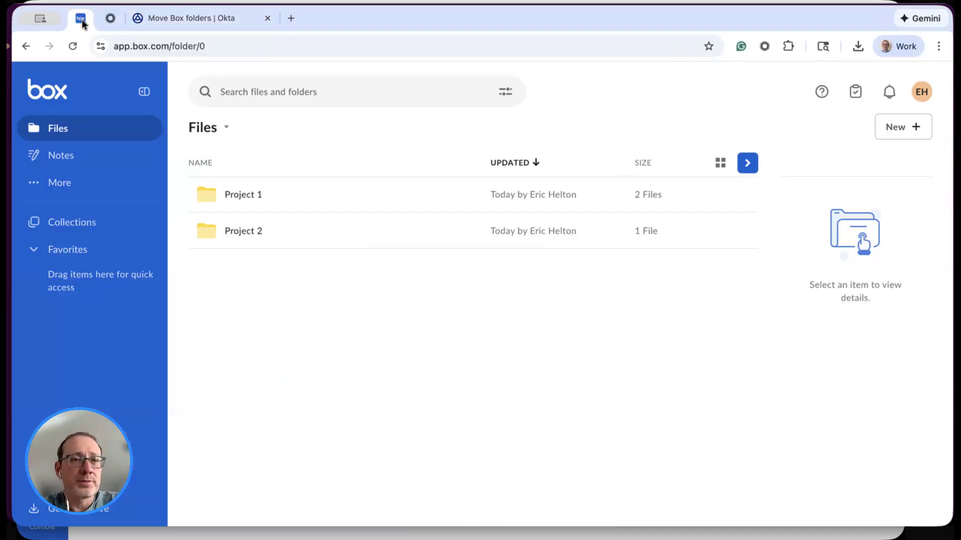
key(super+r)
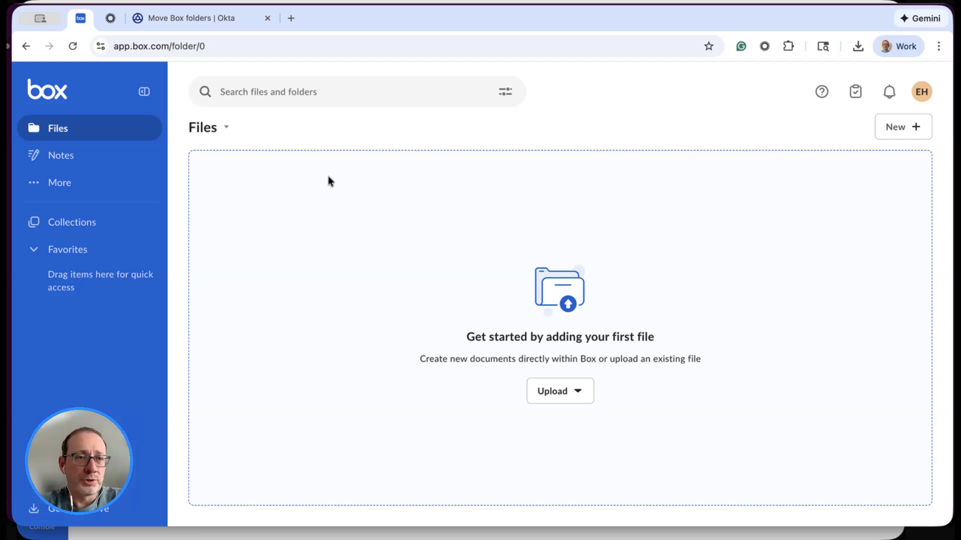
click(398, 536)
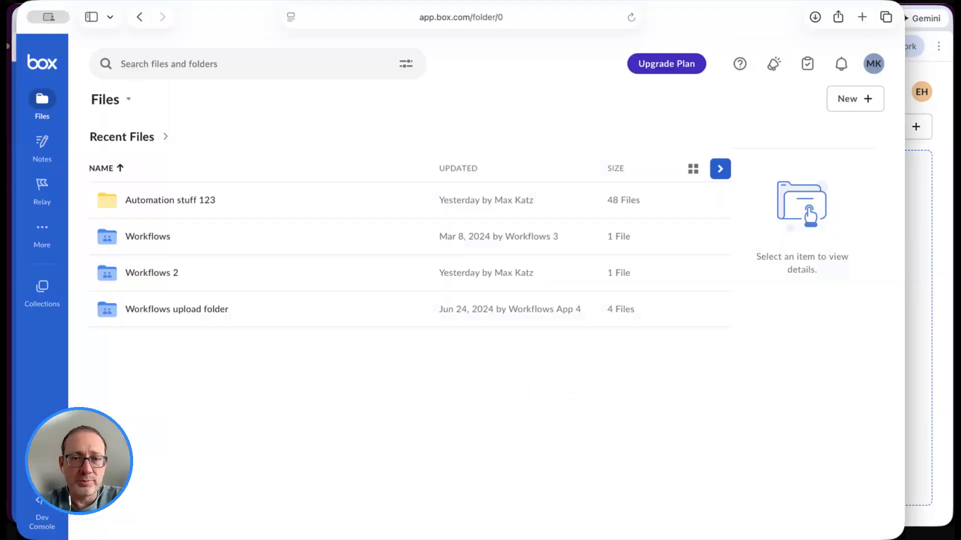
key(super+r)
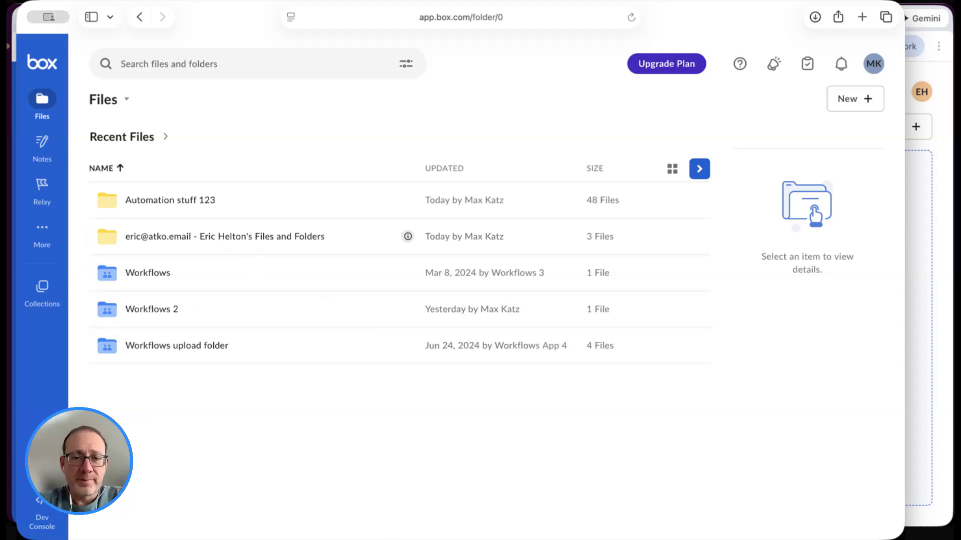
- Return to the Move Box folders flow in Okta Workflows and review its cards in the flow editor
key(super+Tab)
click(190, 20)
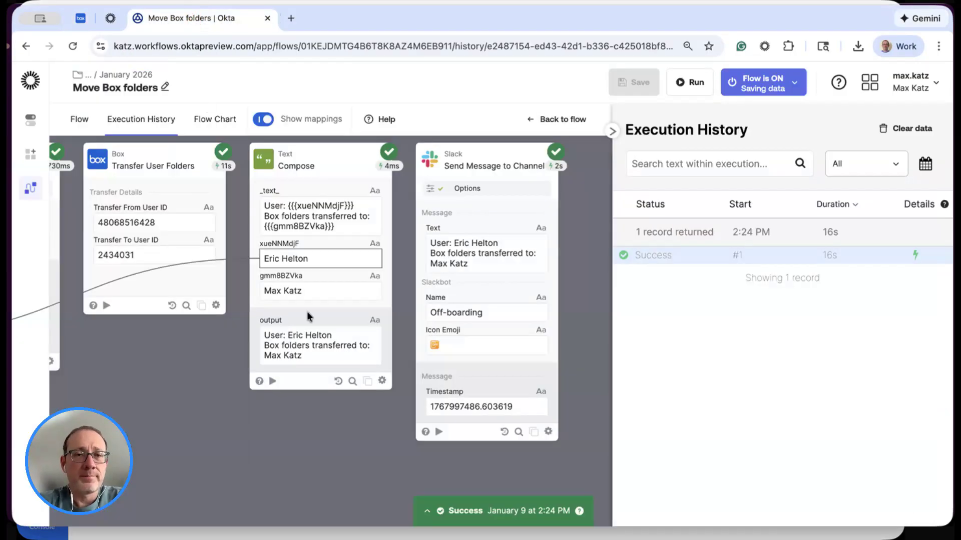
click(80, 121)
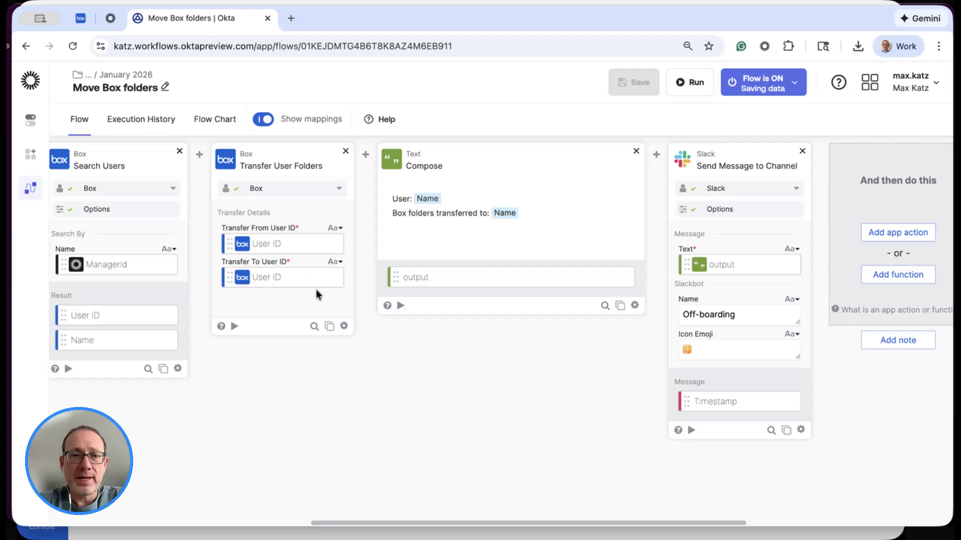
scroll(394, 391, left, 5)
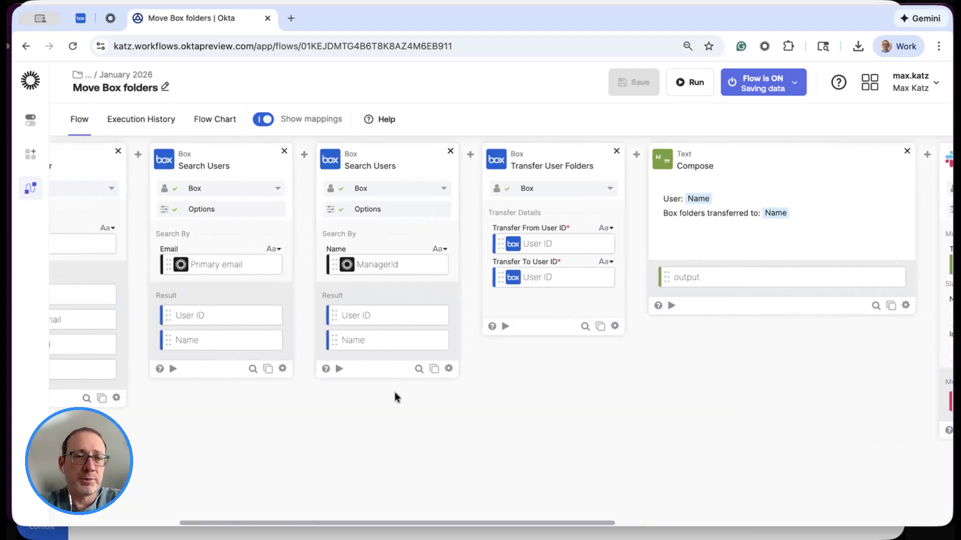
scroll(395, 393, left, 2)
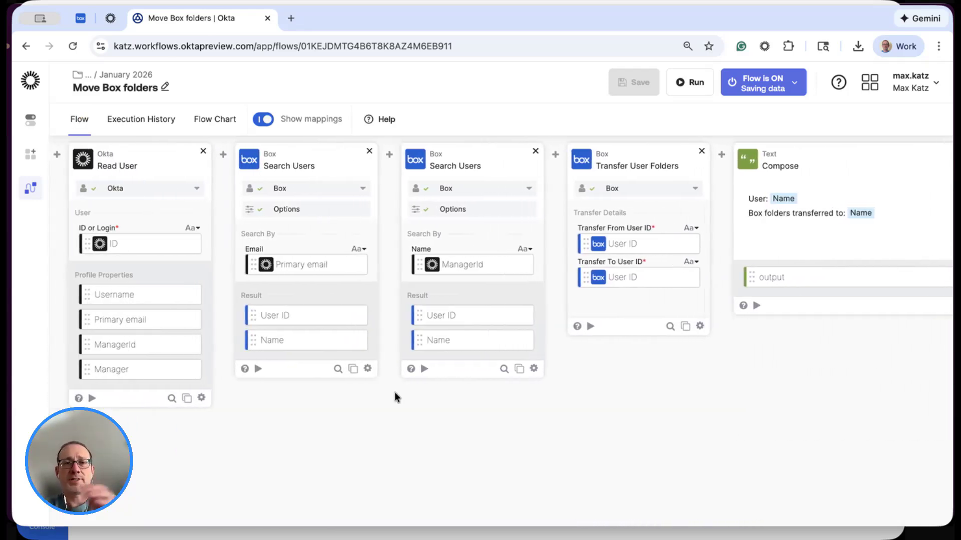